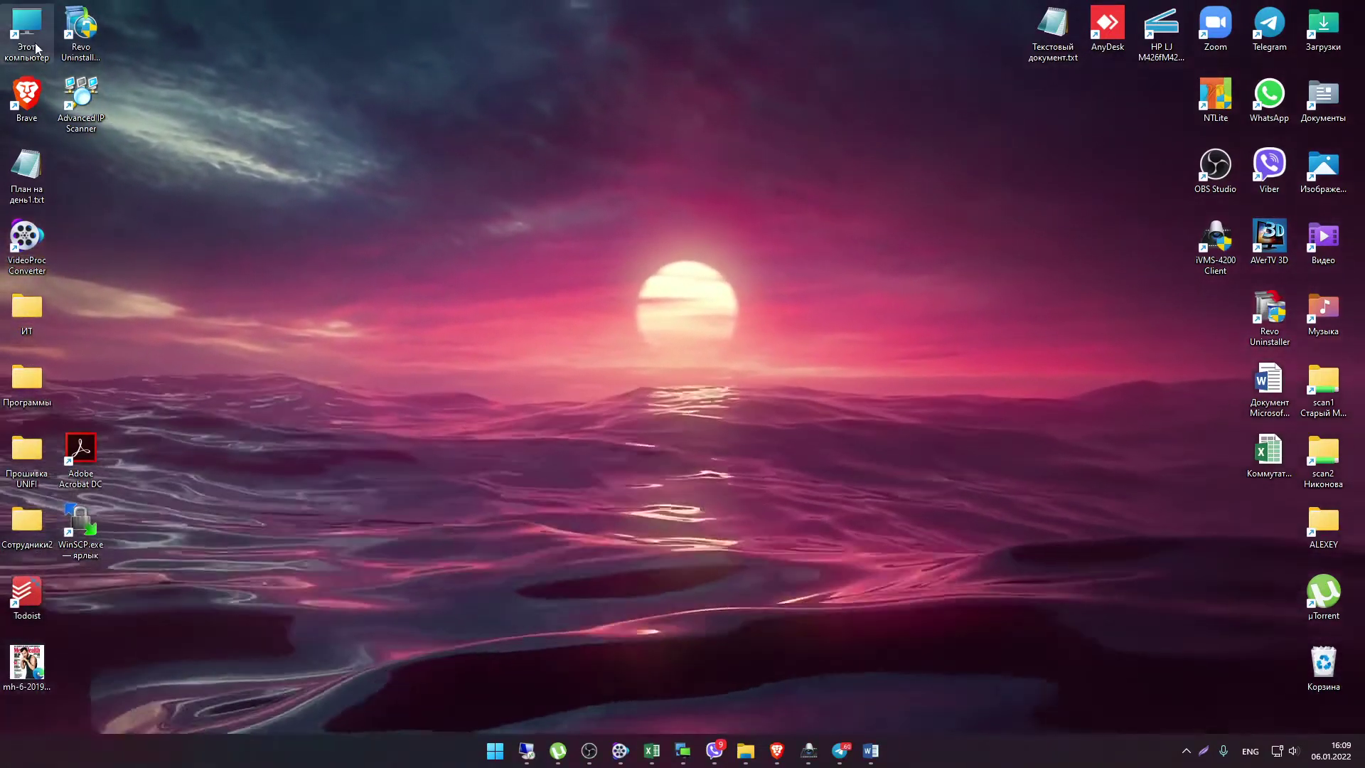
right_click(36, 44)
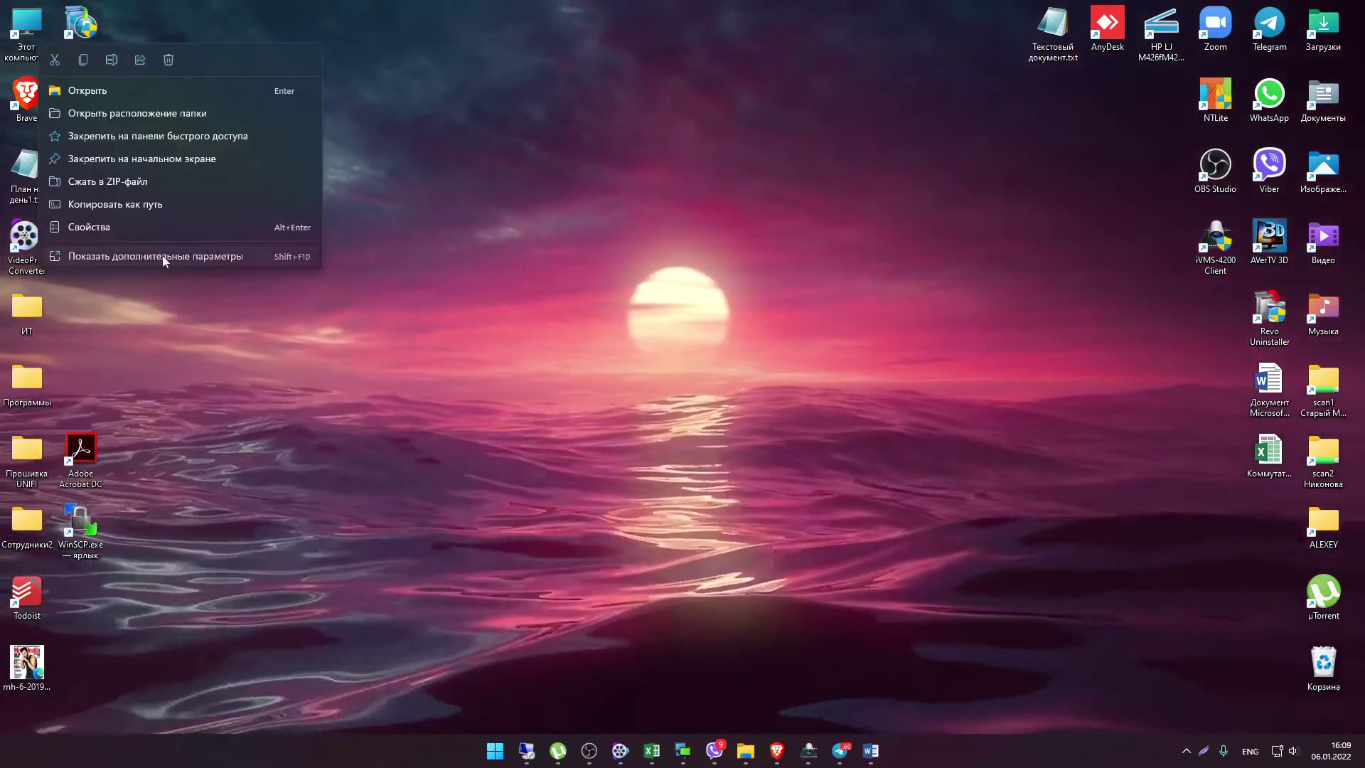
left_click(160, 256)
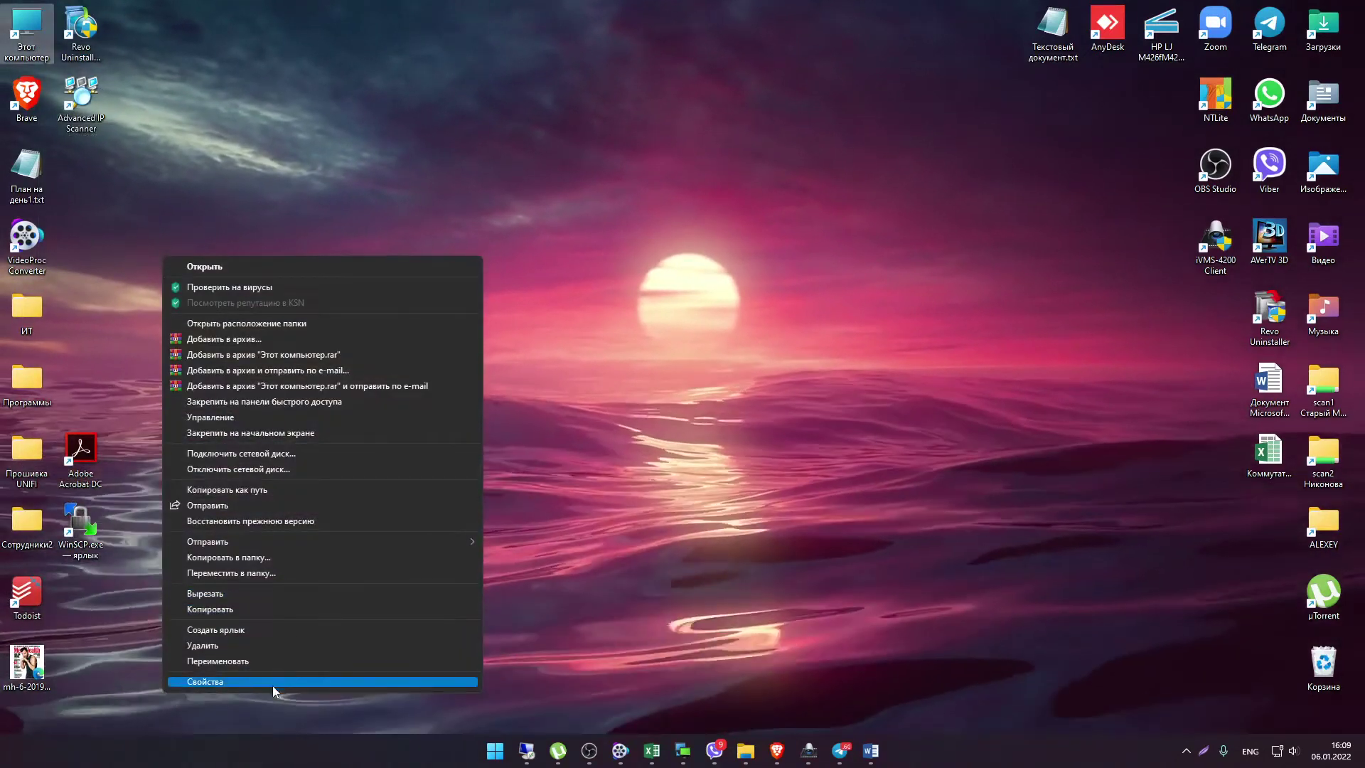
left_click(262, 683)
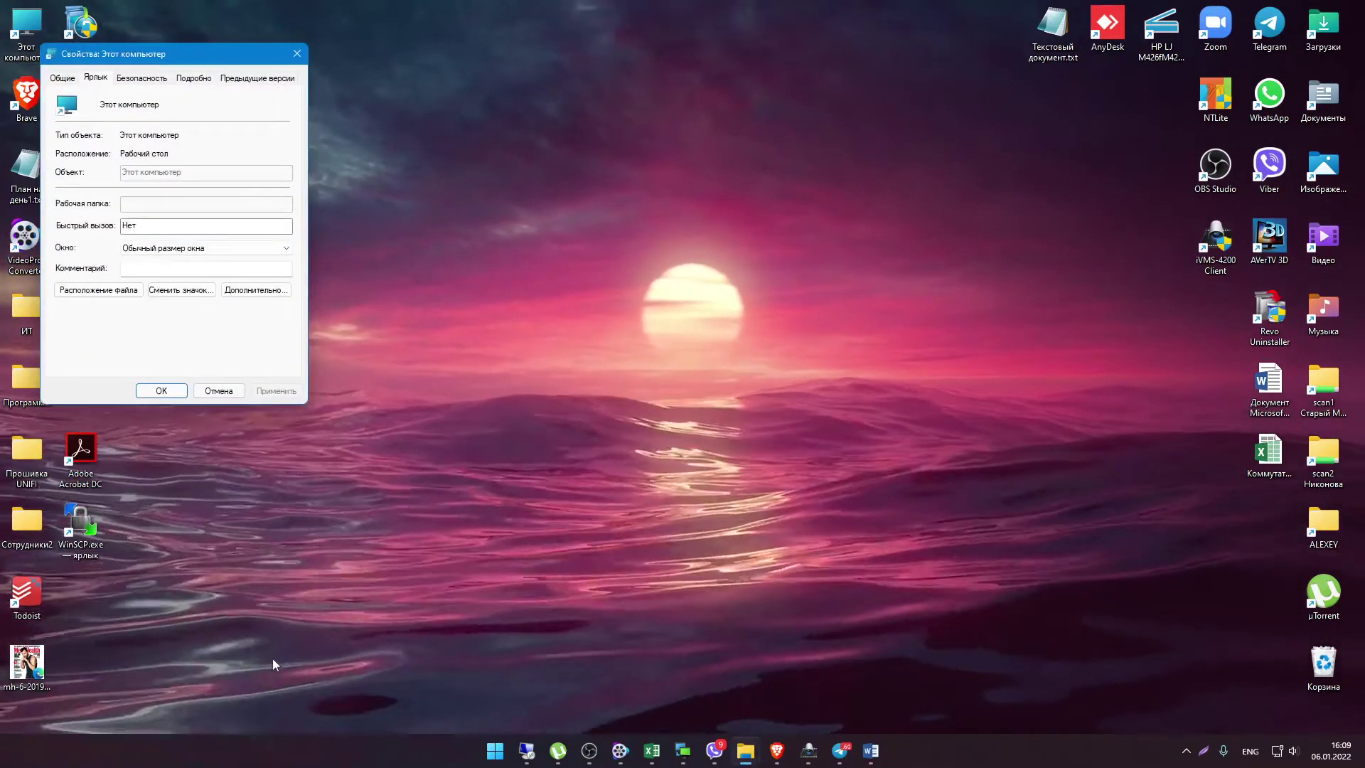
left_click(297, 53)
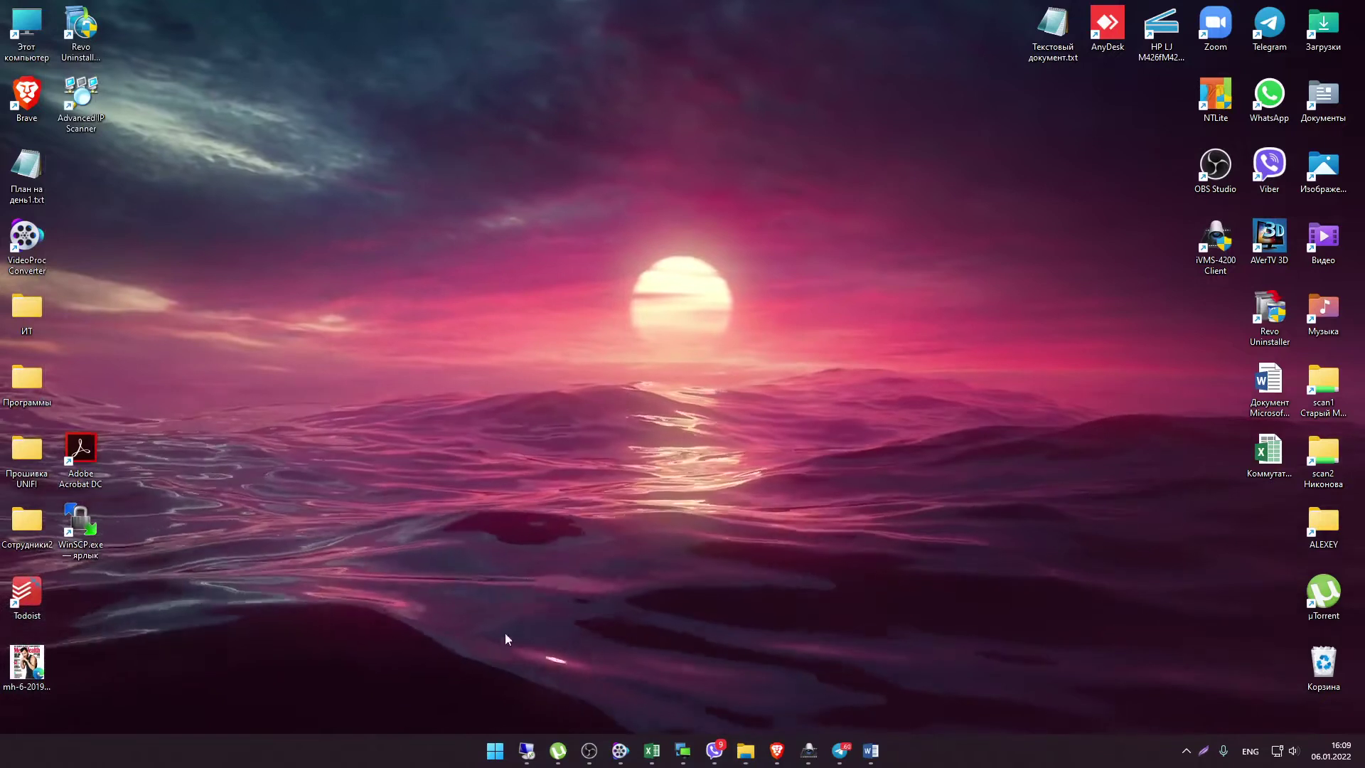
Switch to the Изображения File Explorer window and open the properties of Этот компьютер from there
mouse_move(686, 752)
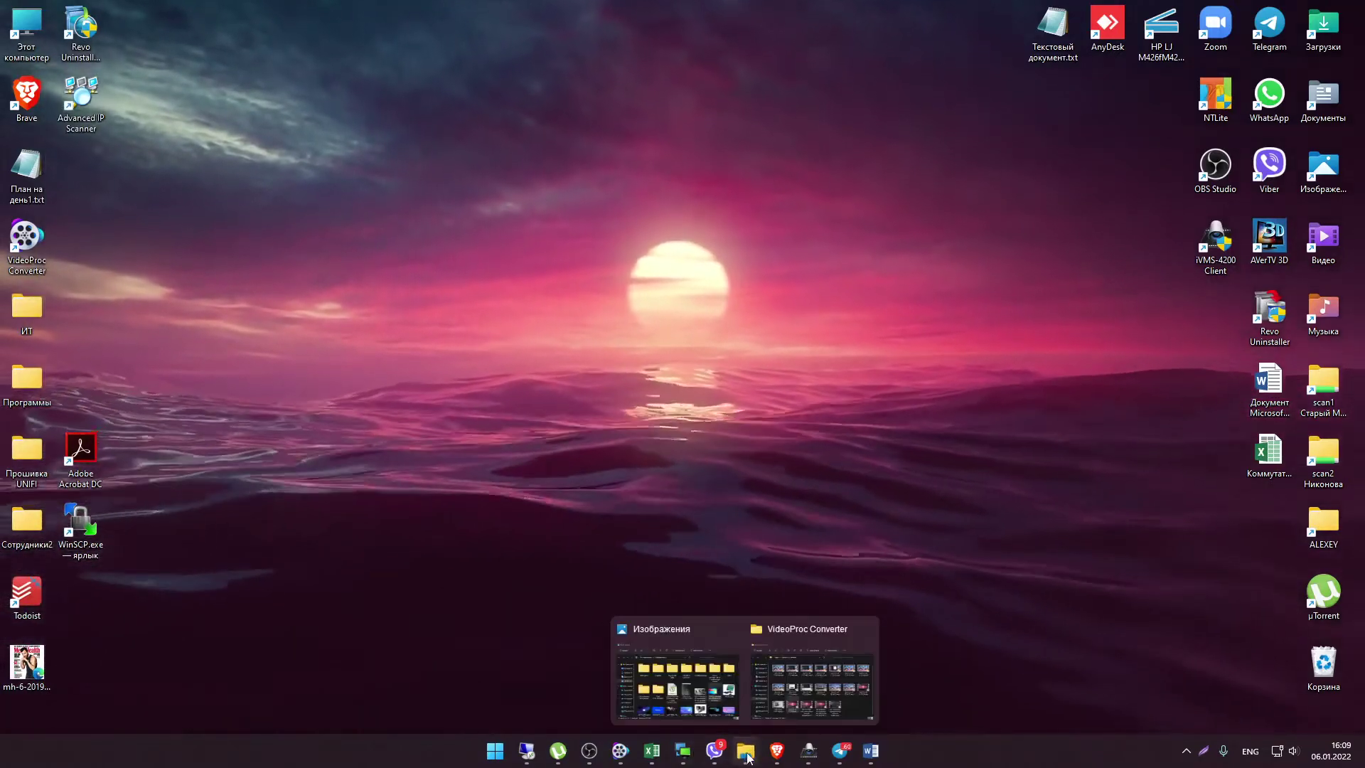
left_click(684, 682)
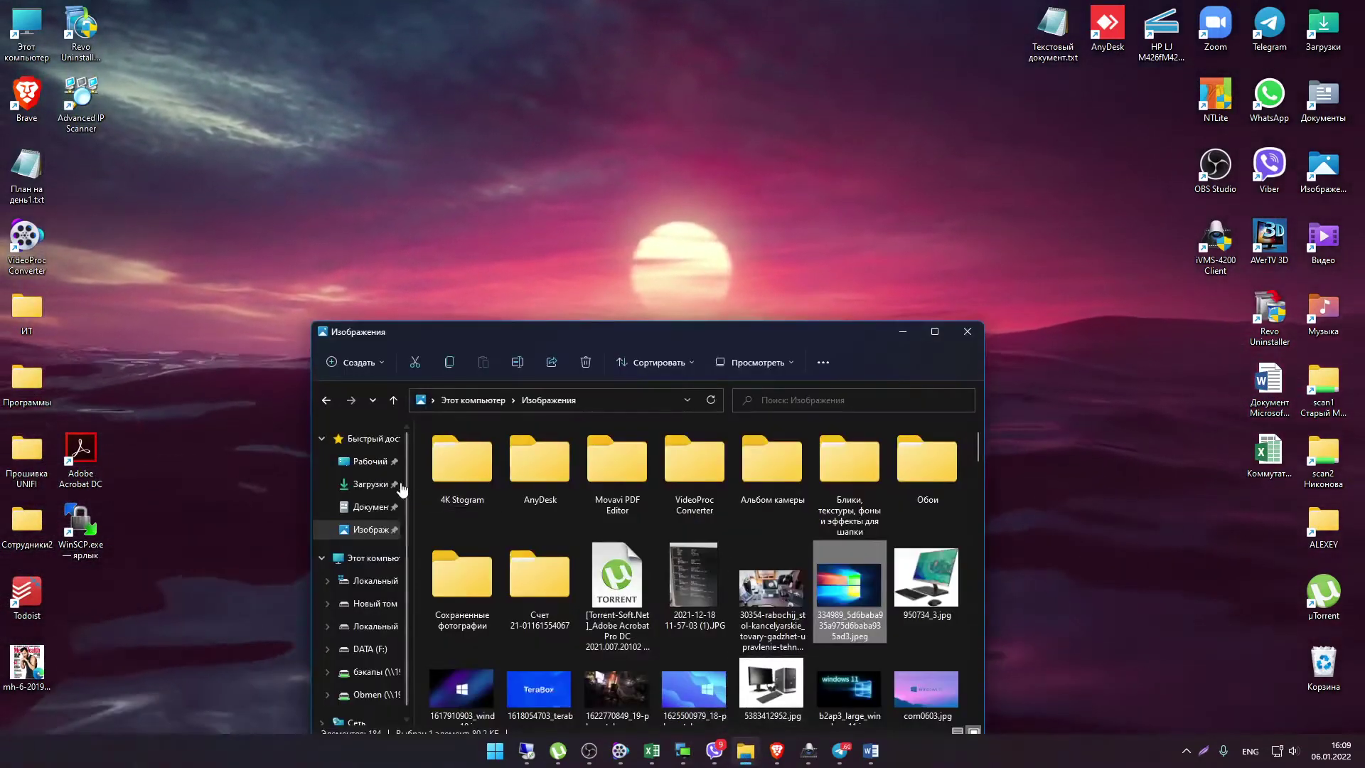
right_click(372, 560)
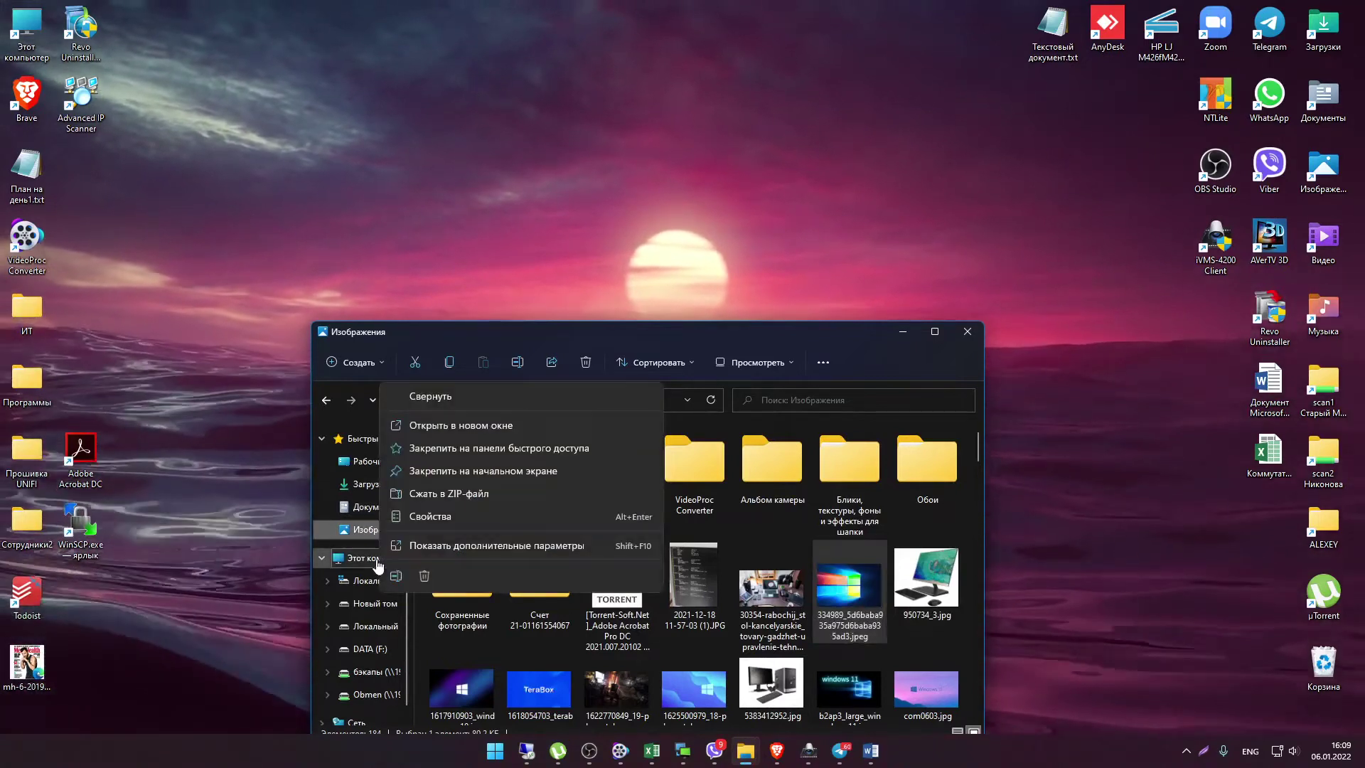
left_click(471, 546)
left_click(526, 541)
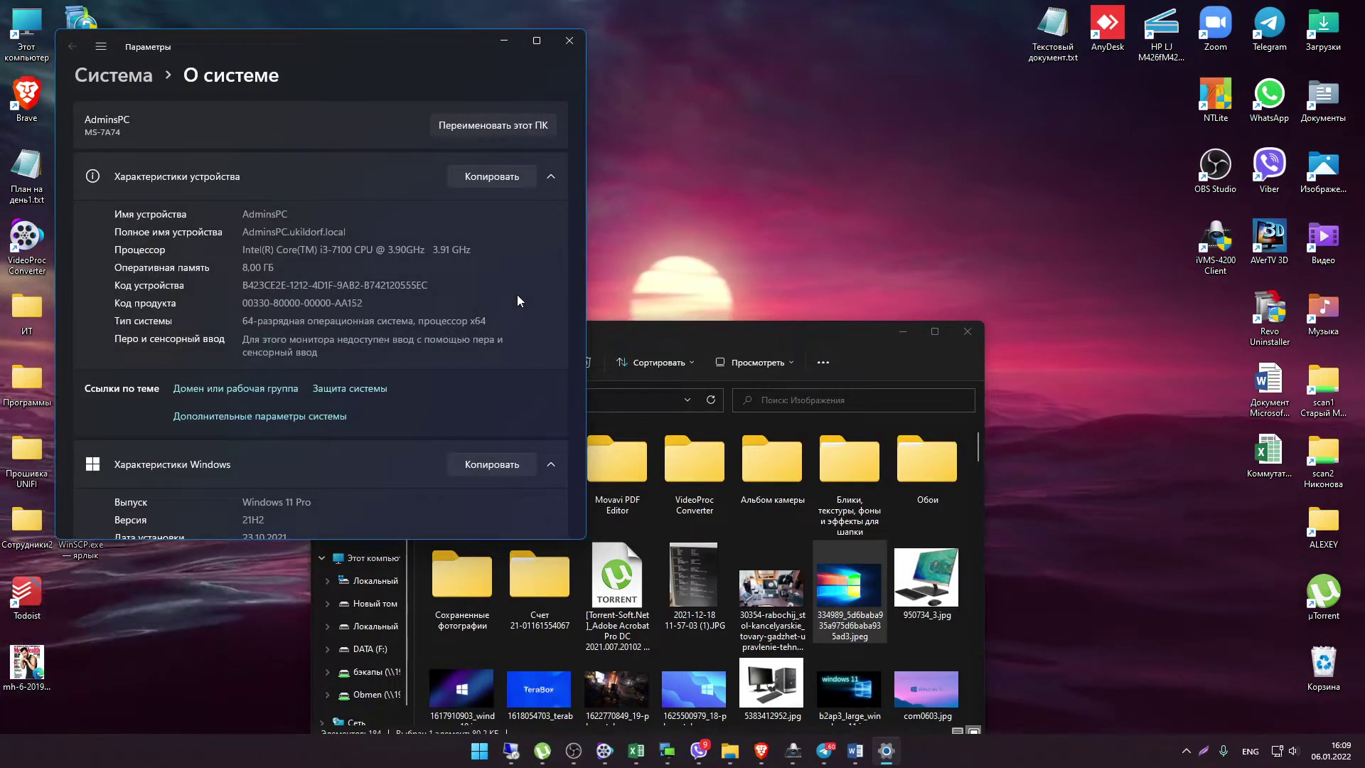
Open the additional system parameters from the О системе page and show the Защита системы settings with the available drives
scroll(408, 382, "down", 3)
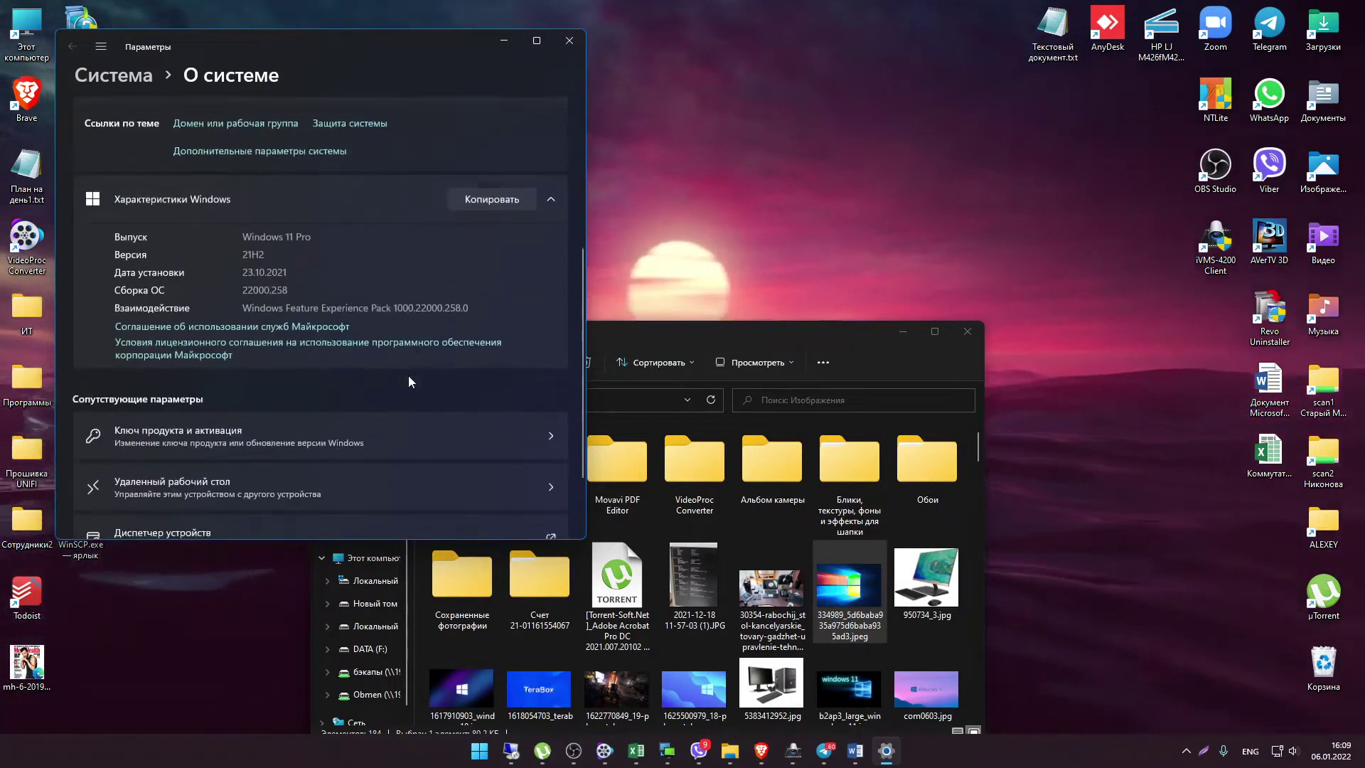
scroll(408, 376, "down", 2)
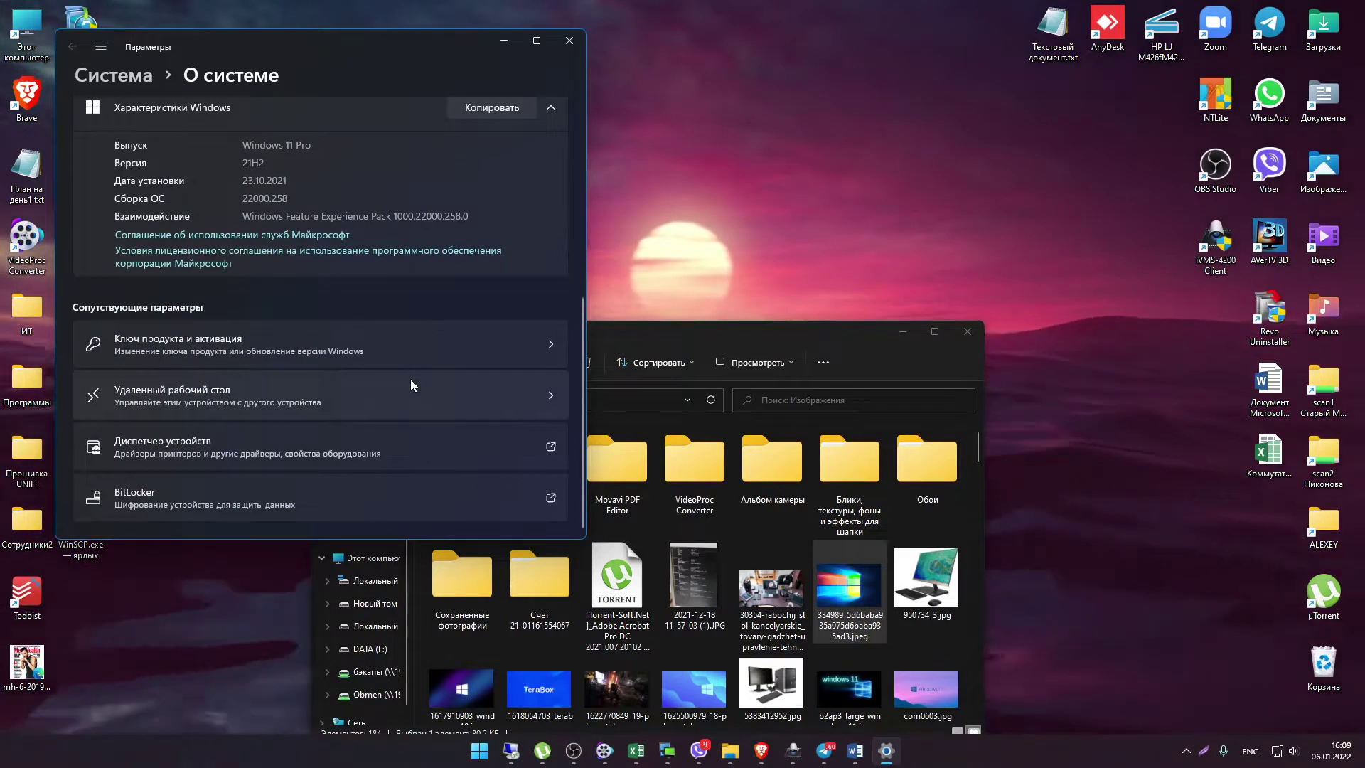
scroll(411, 384, "up", 2)
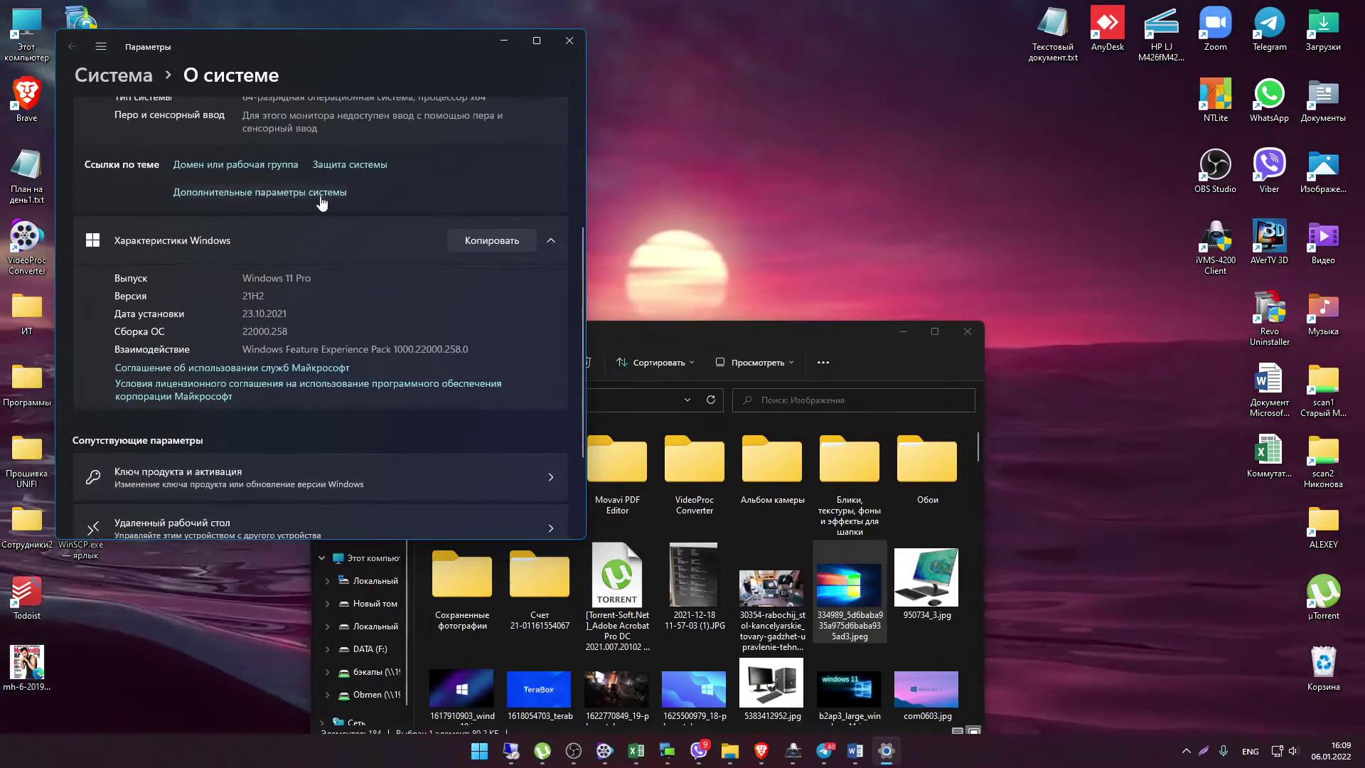
scroll(322, 204, "up", 3)
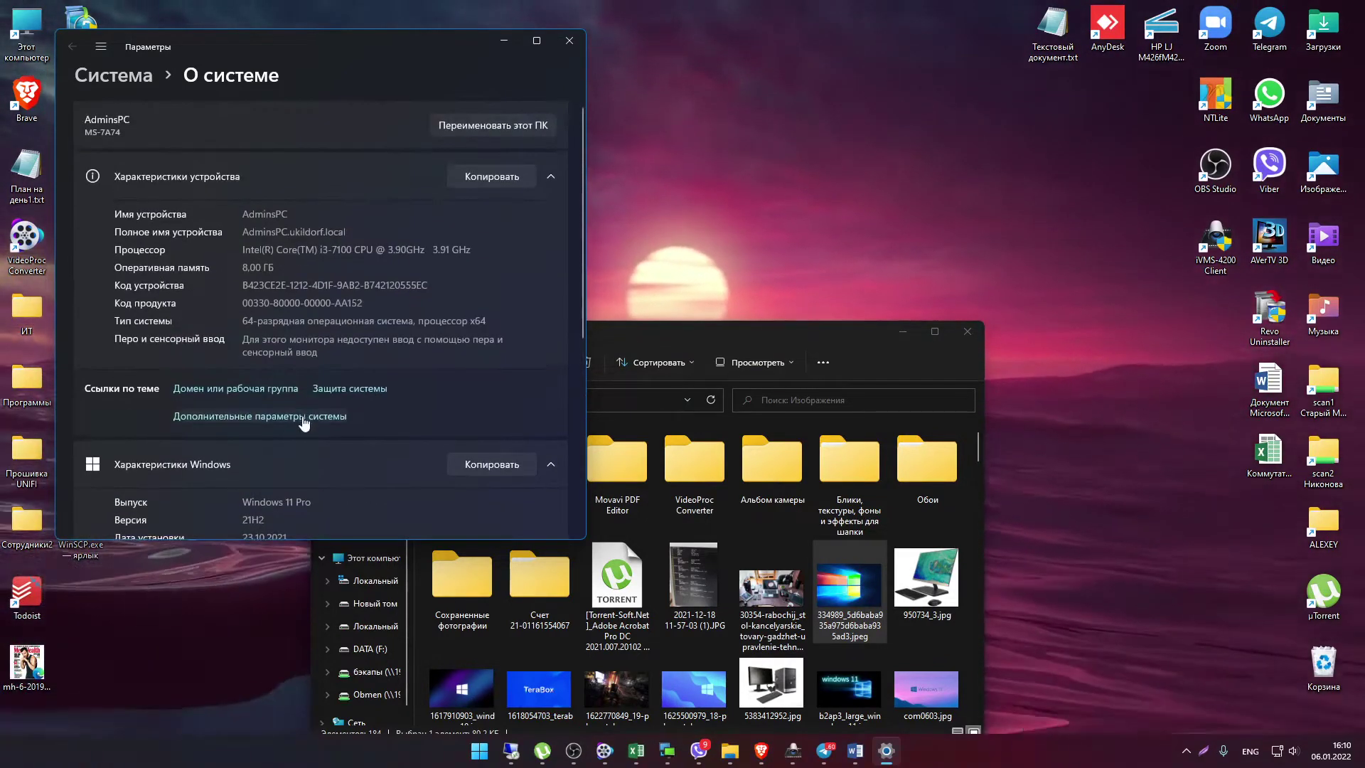
left_click(311, 418)
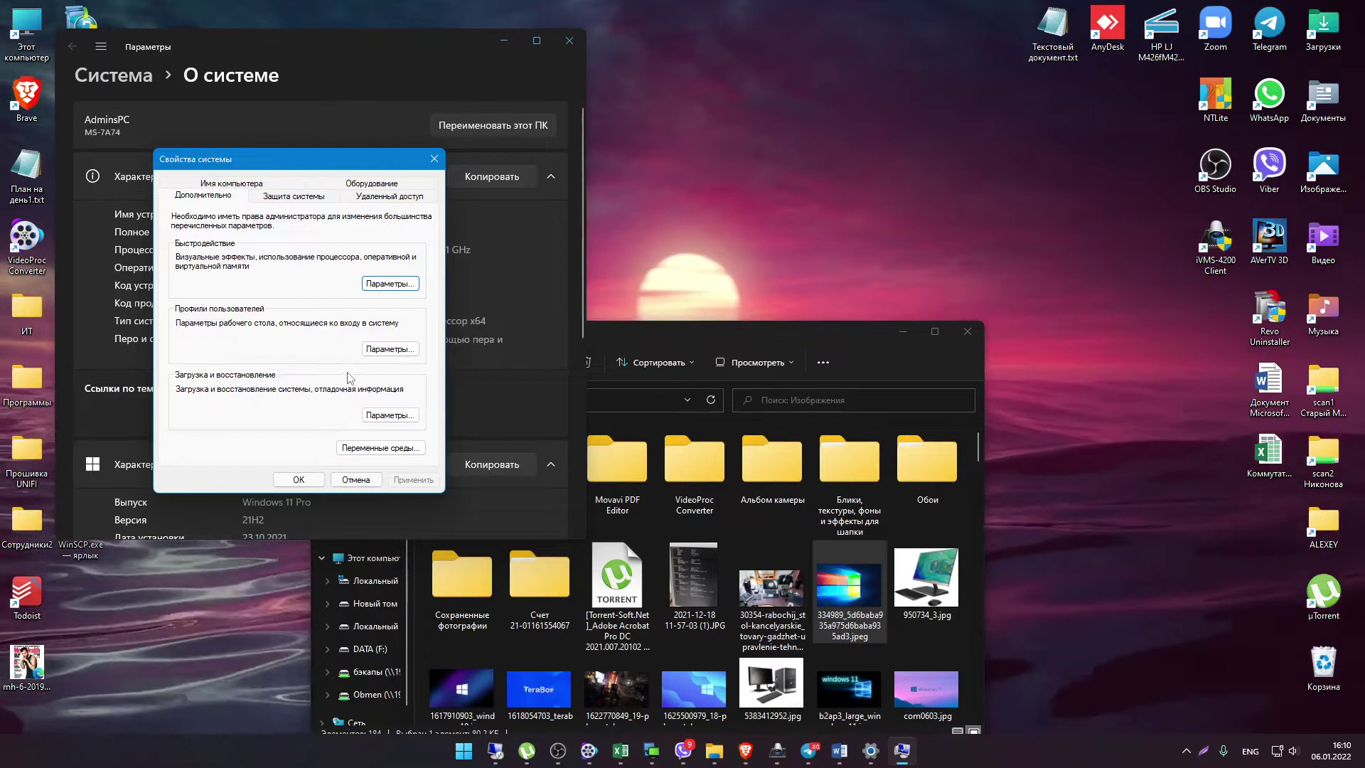
left_click(294, 196)
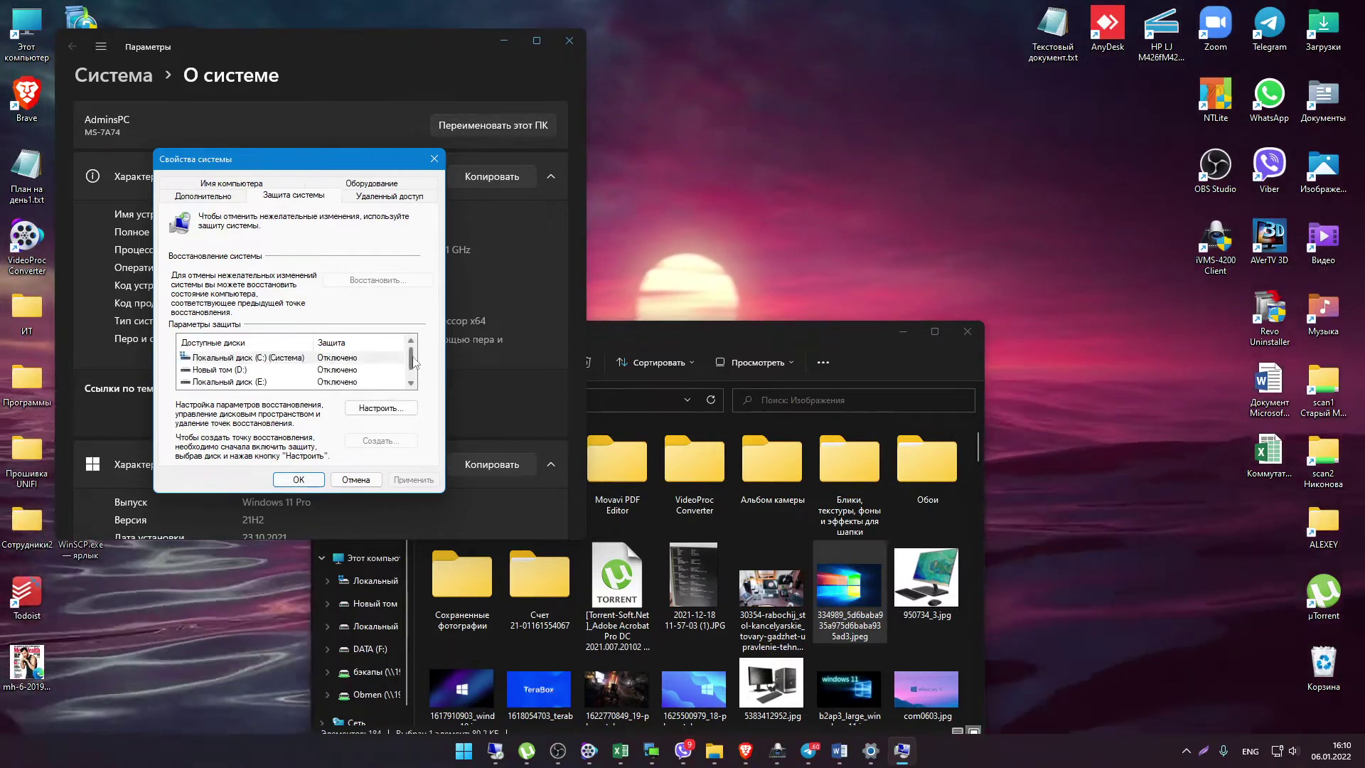
left_click_drag(412, 356, 415, 359)
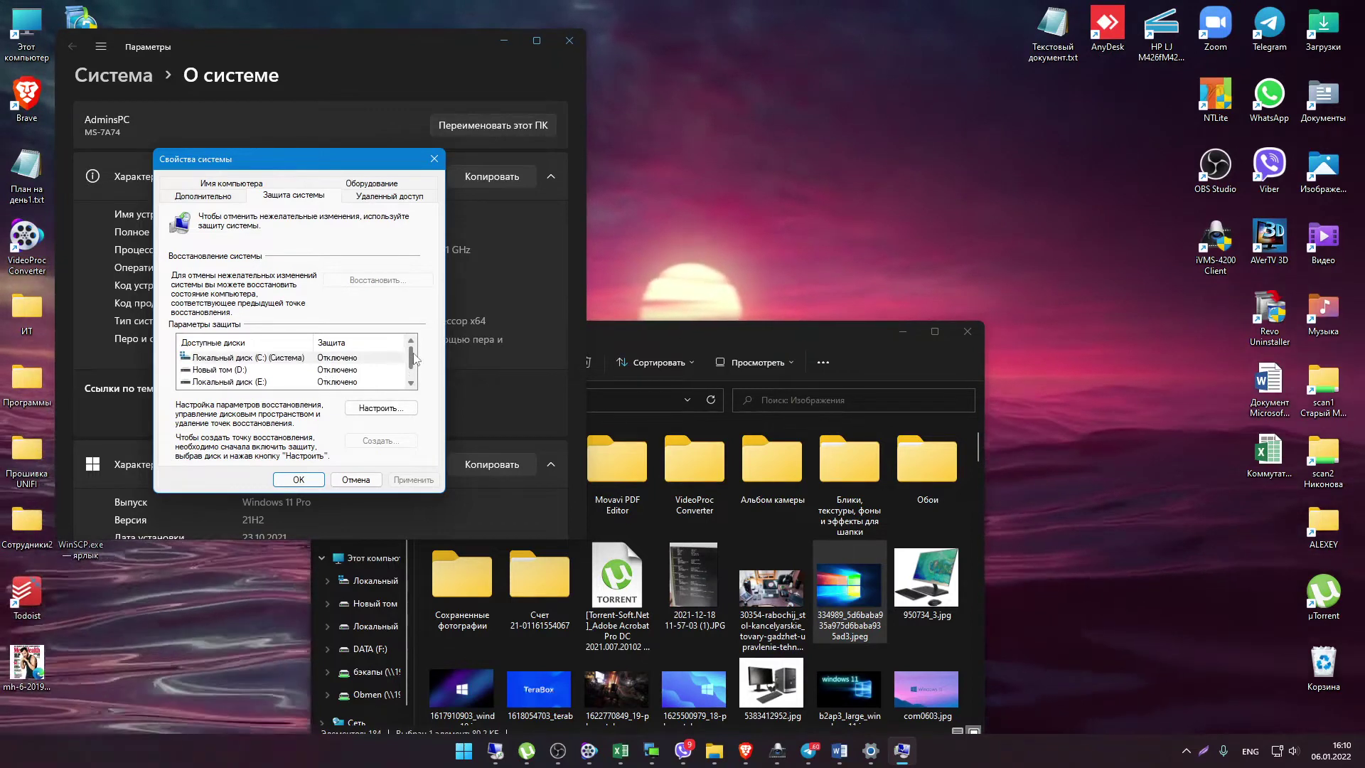
Set the maximum disk space usage for system protection on Новый том (D:) to 2% and apply it
left_click(220, 370)
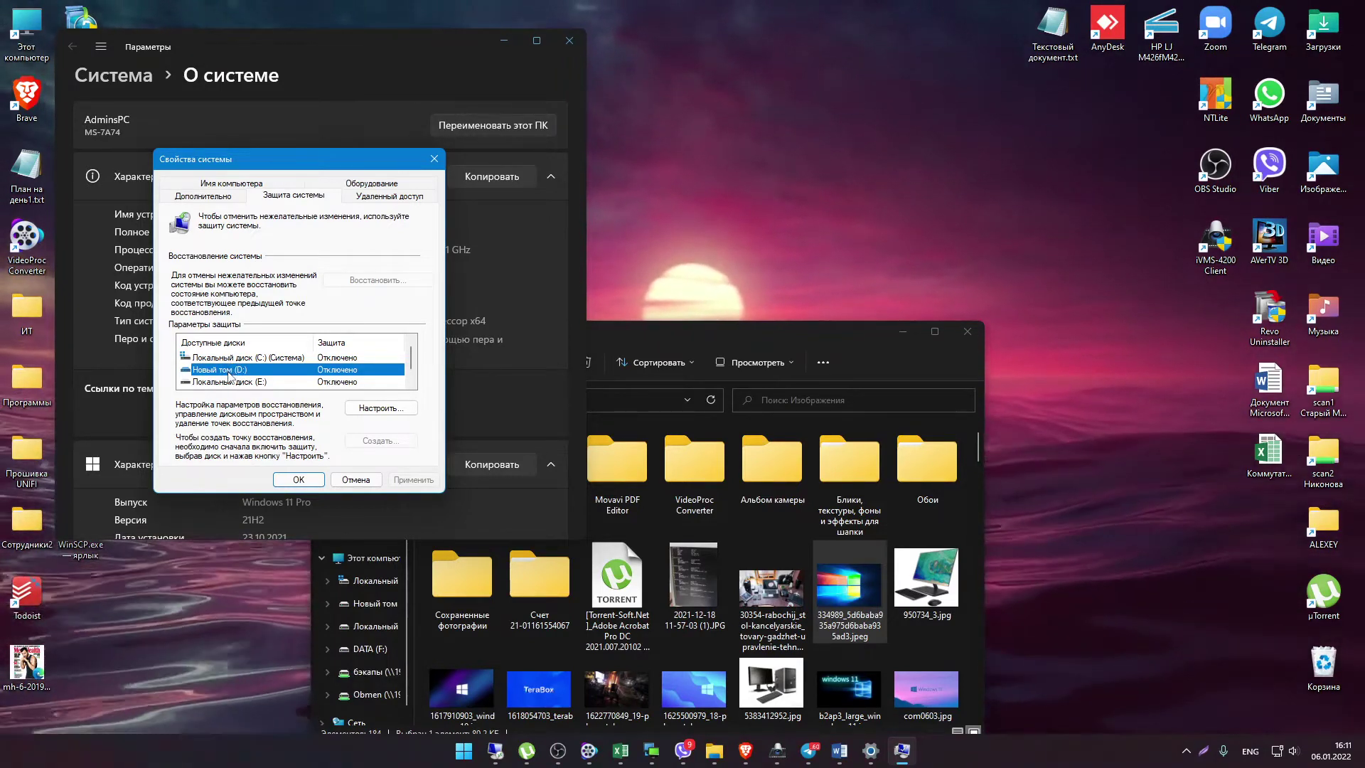
left_click(381, 409)
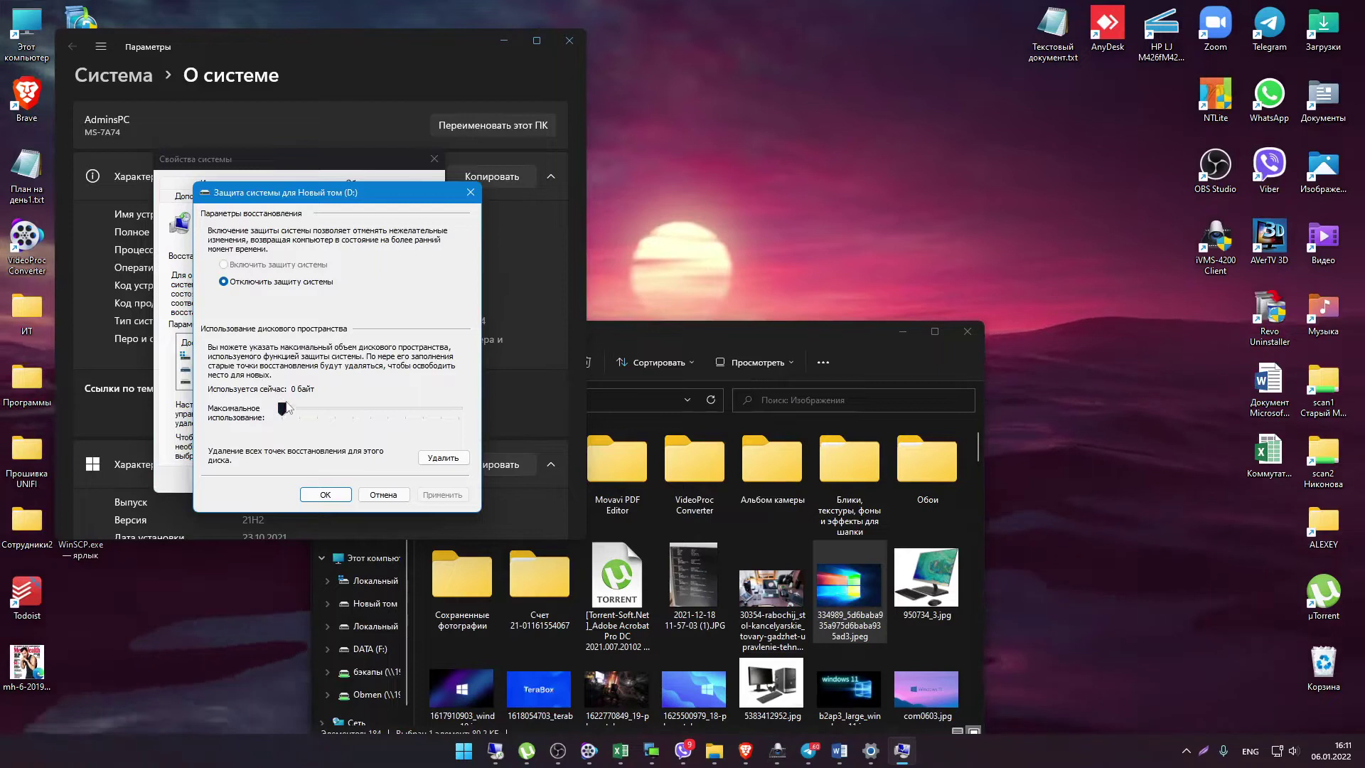
left_click_drag(281, 408, 289, 409)
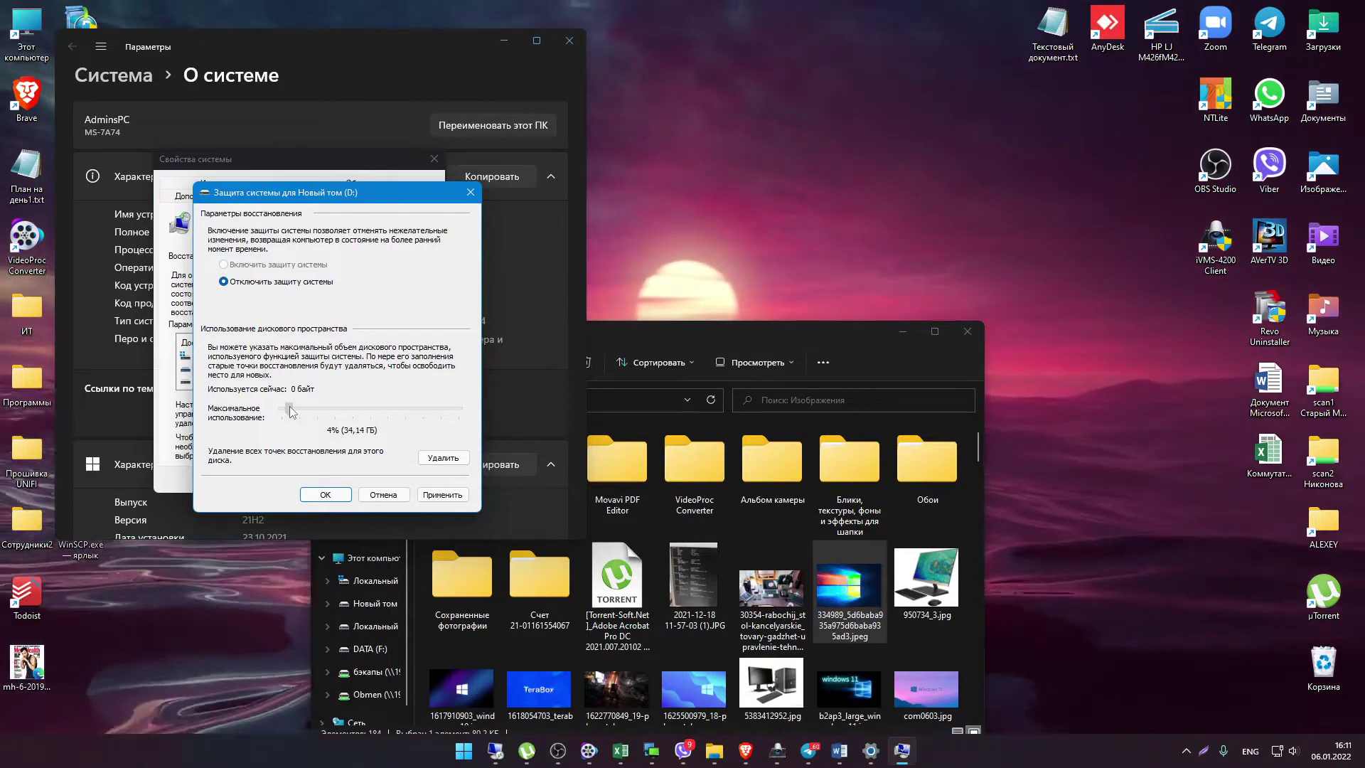
left_click_drag(292, 411, 287, 412)
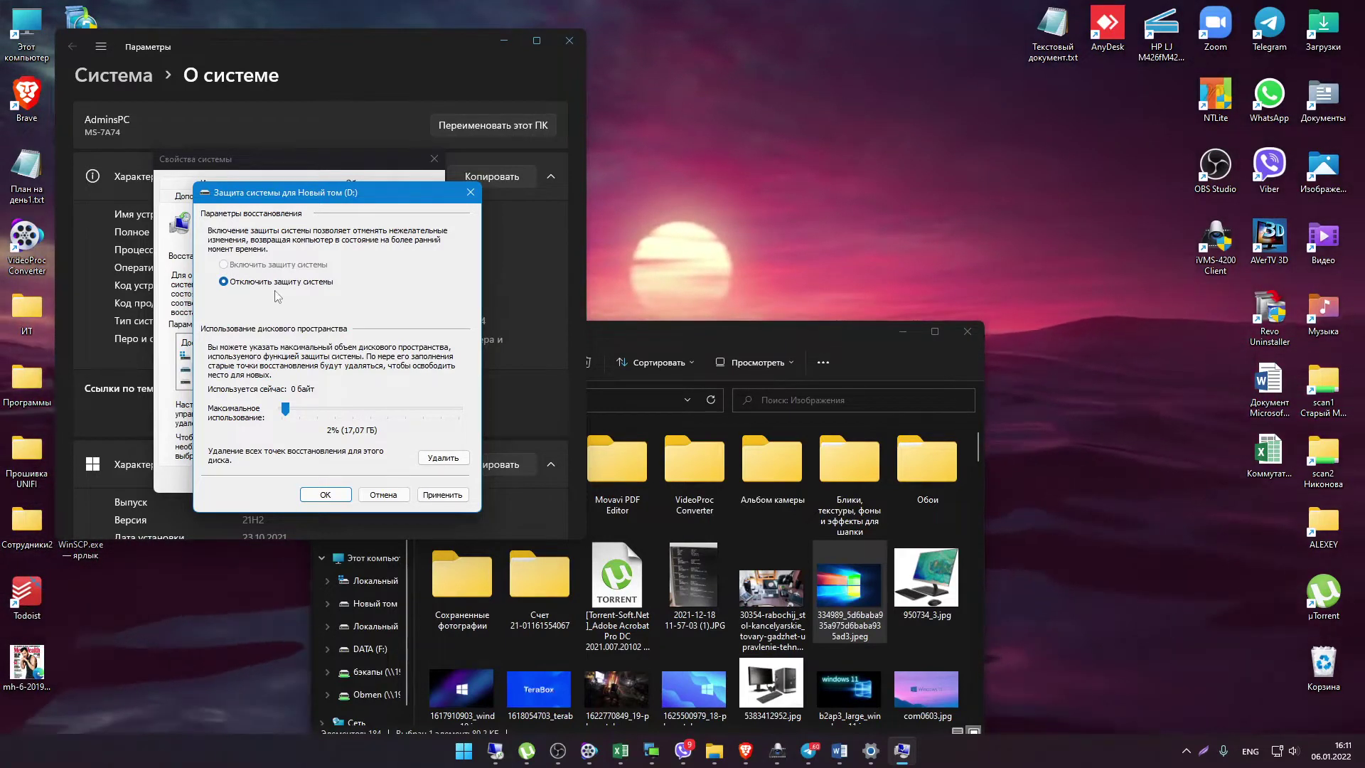
left_click(441, 495)
left_click(340, 493)
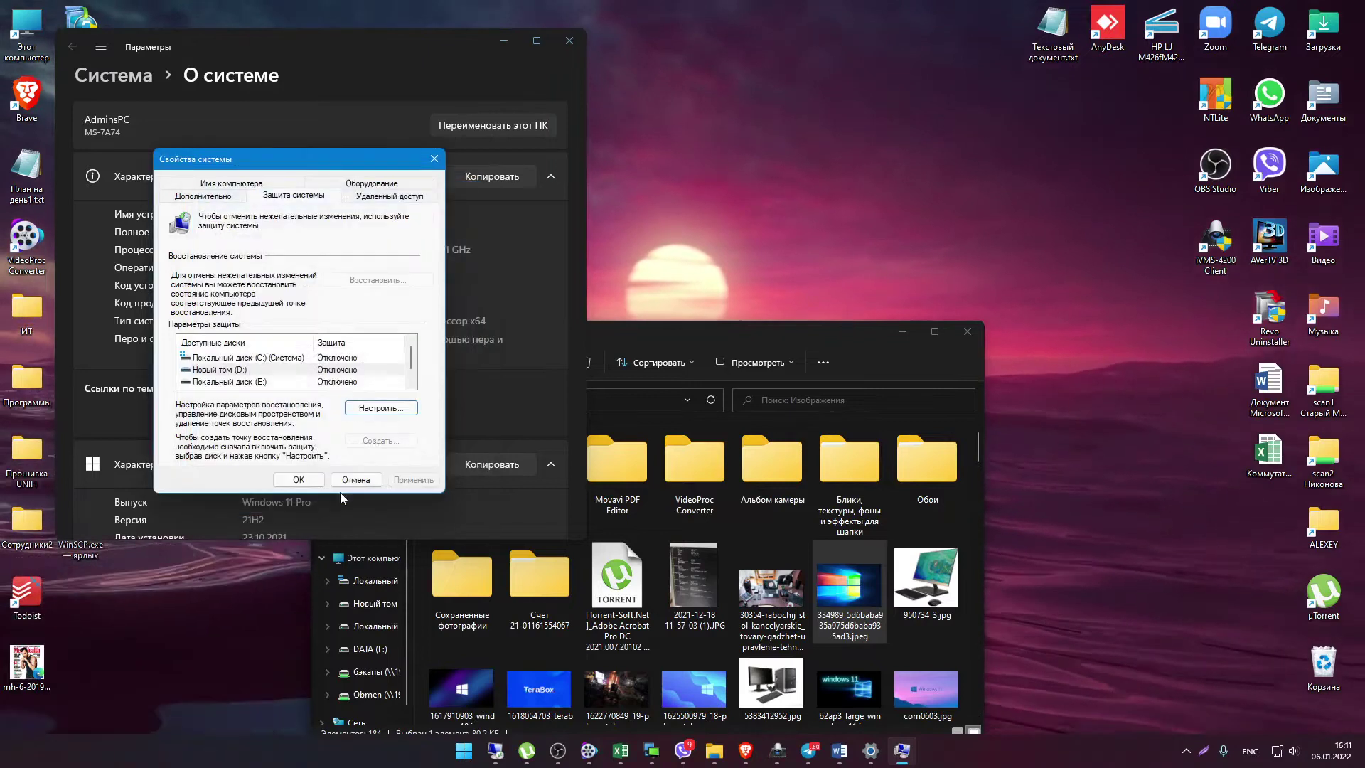
Reopen the protection settings of Новый том (D:) to check its maximum usage, and close them
left_click(284, 369)
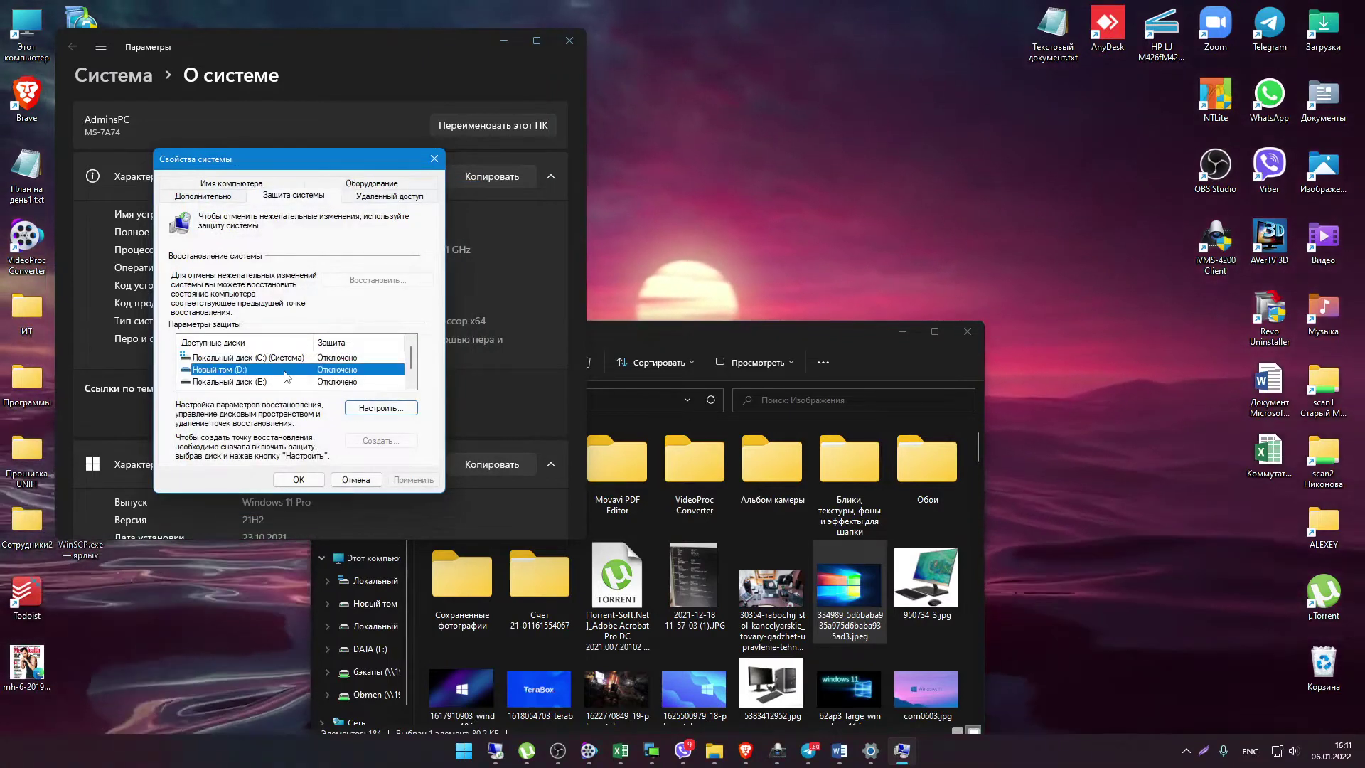
left_click(361, 411)
left_click(361, 411)
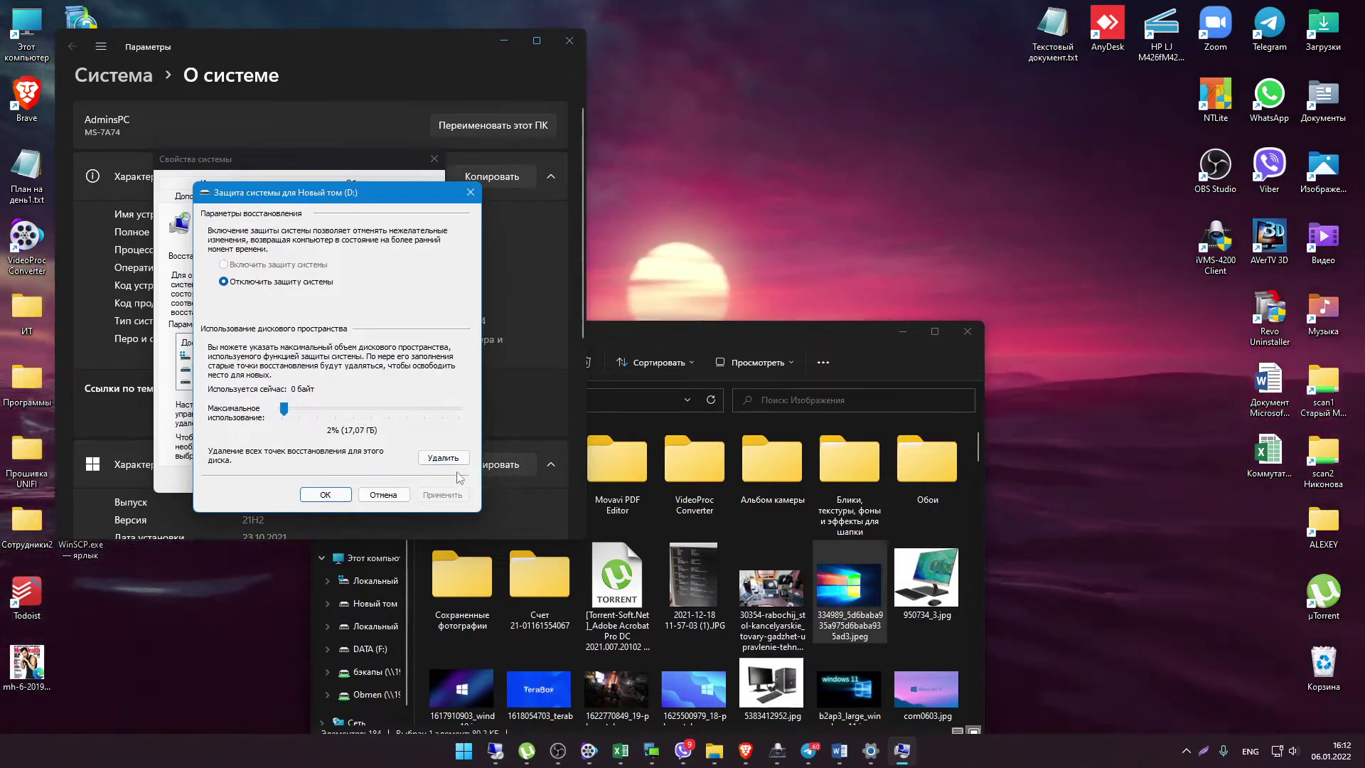
left_click(344, 498)
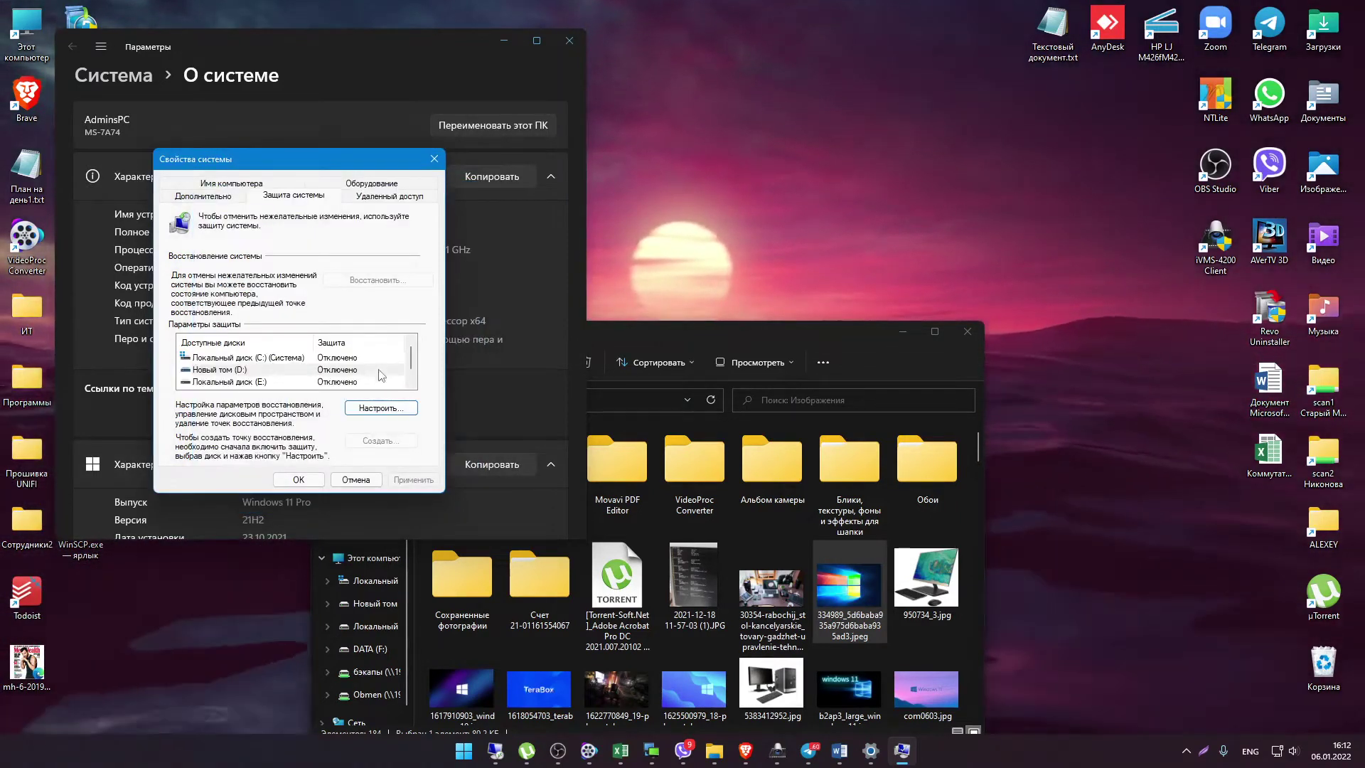
Enable system protection for Локальный диск (C:) with a maximum disk space usage of 7%, and apply the settings
left_click(300, 357)
left_click(381, 408)
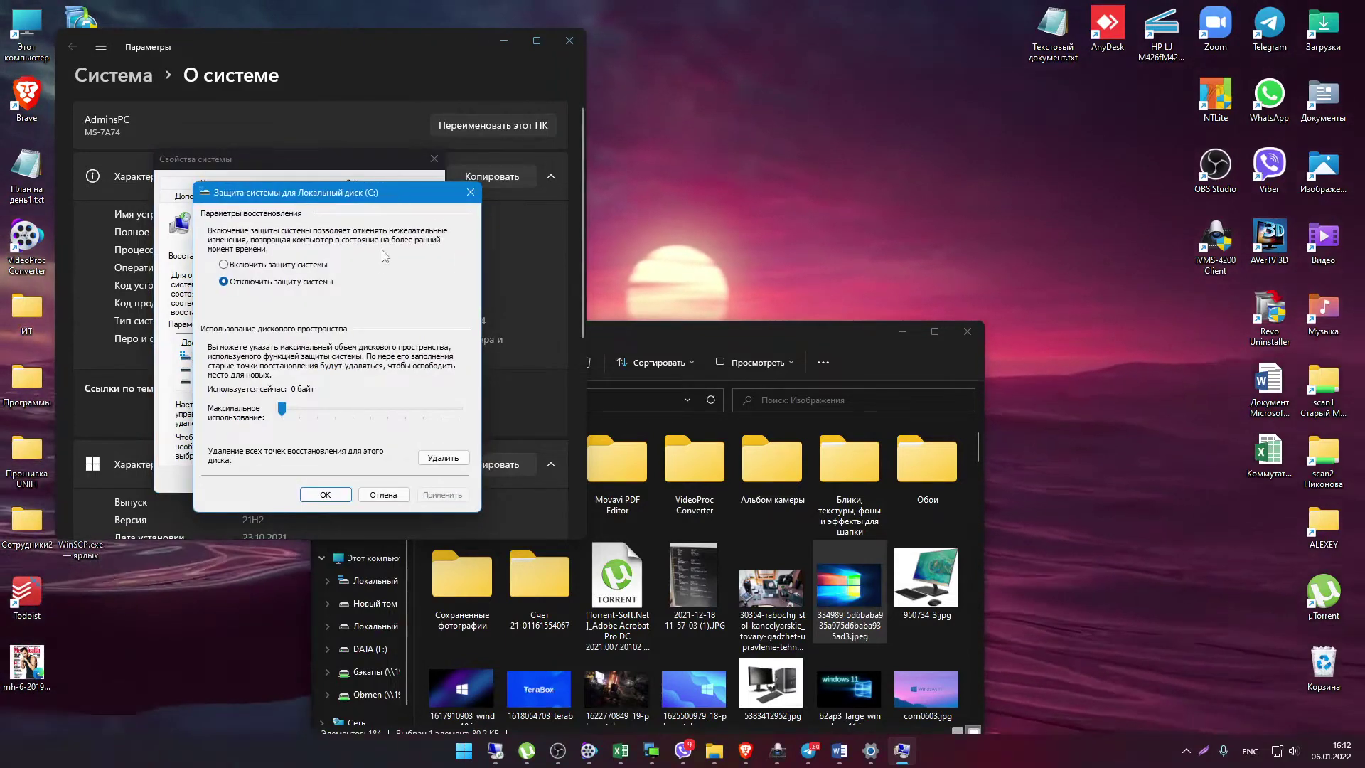
left_click_drag(401, 198, 371, 139)
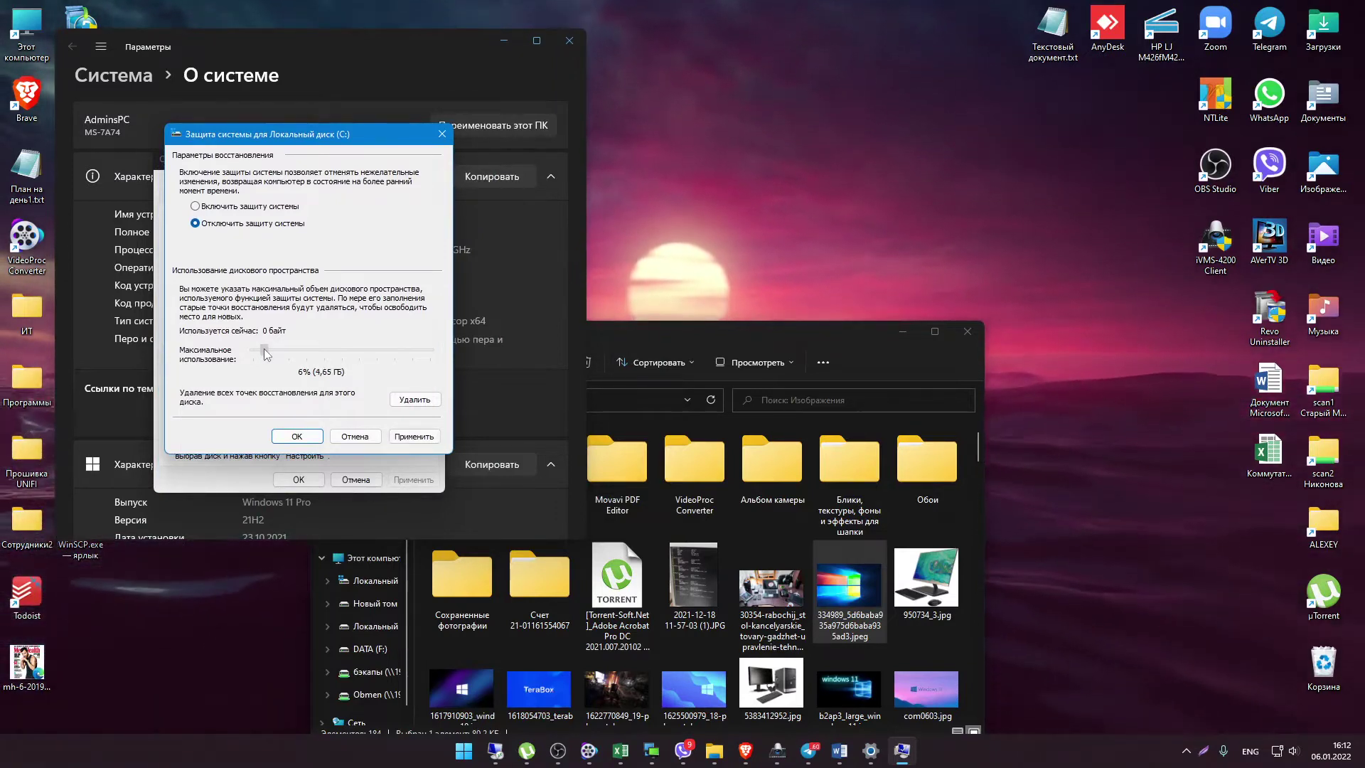
left_click_drag(265, 353, 267, 353)
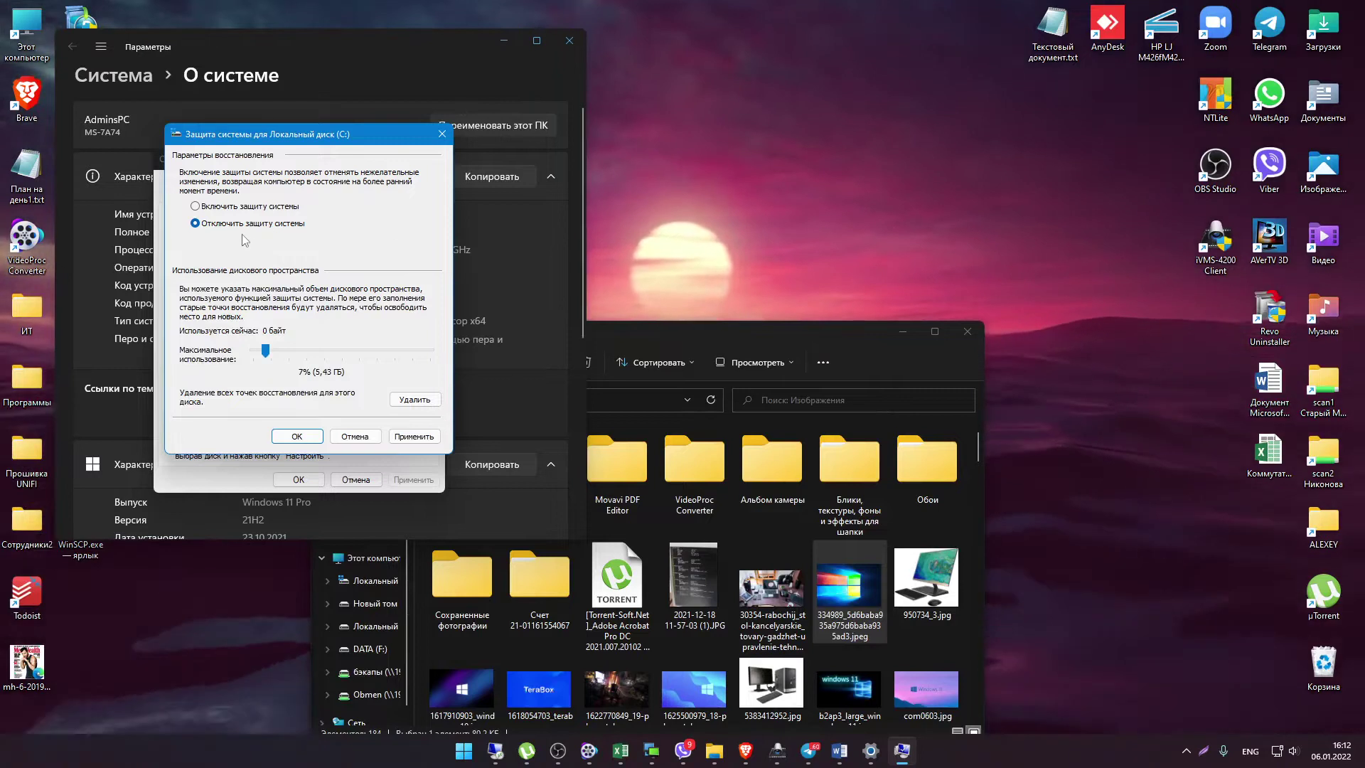
left_click(194, 206)
left_click(414, 436)
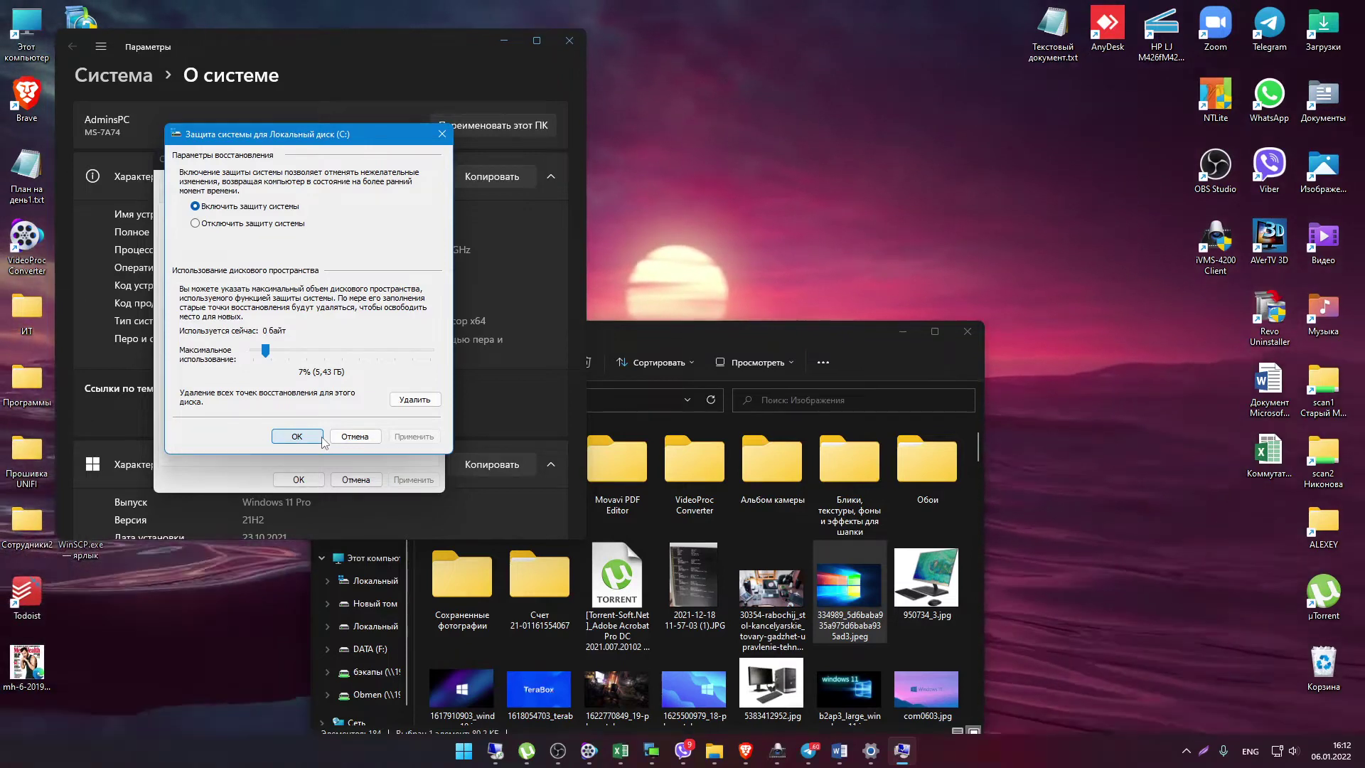
left_click(297, 436)
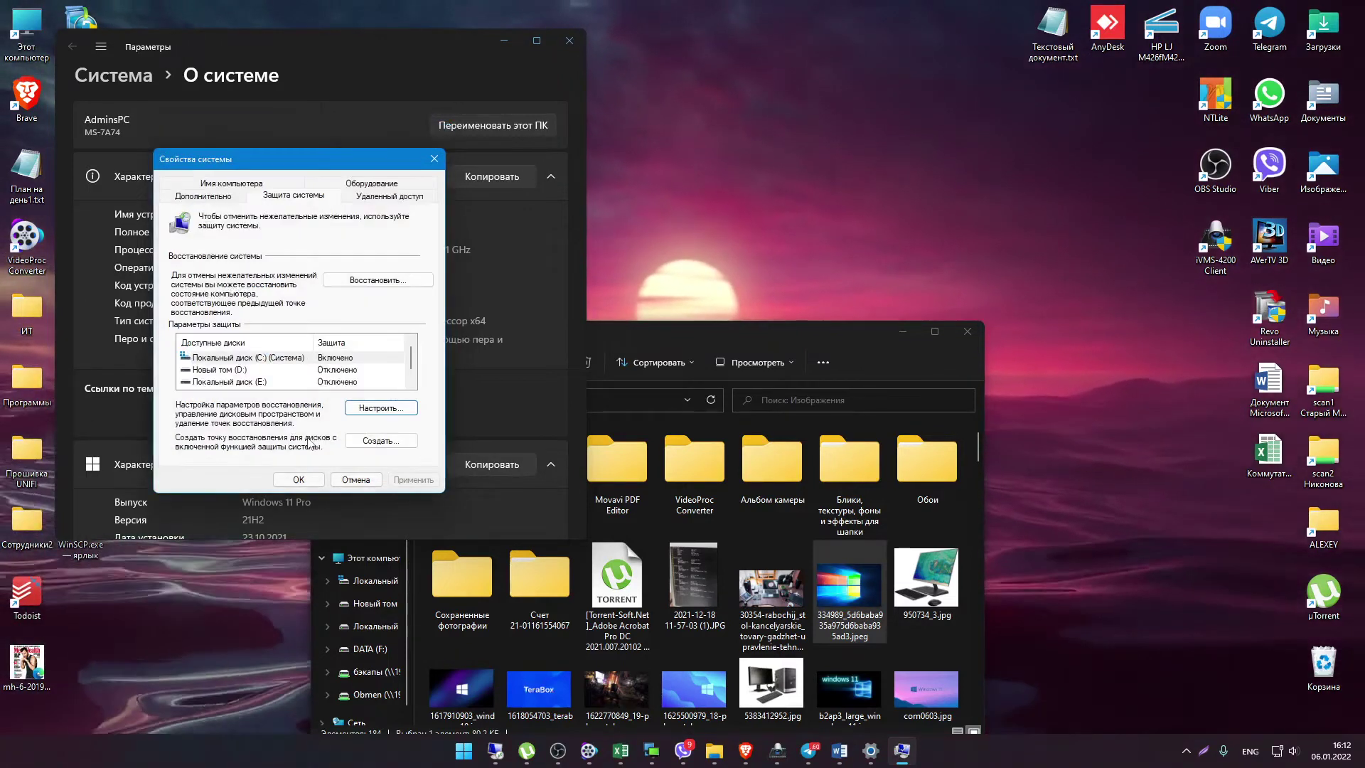
Create a restore point with the description 06.01.22 and dismiss the completion message
left_click(371, 441)
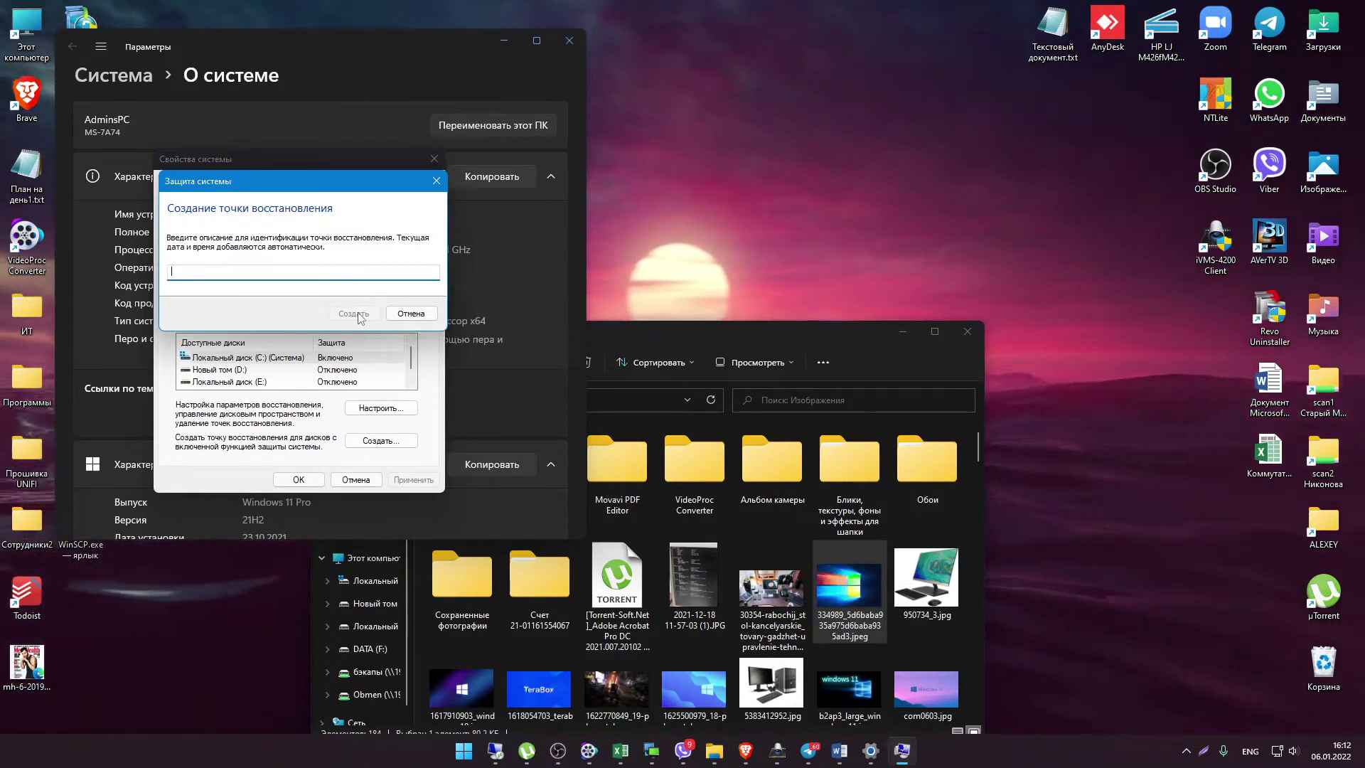
type("06")
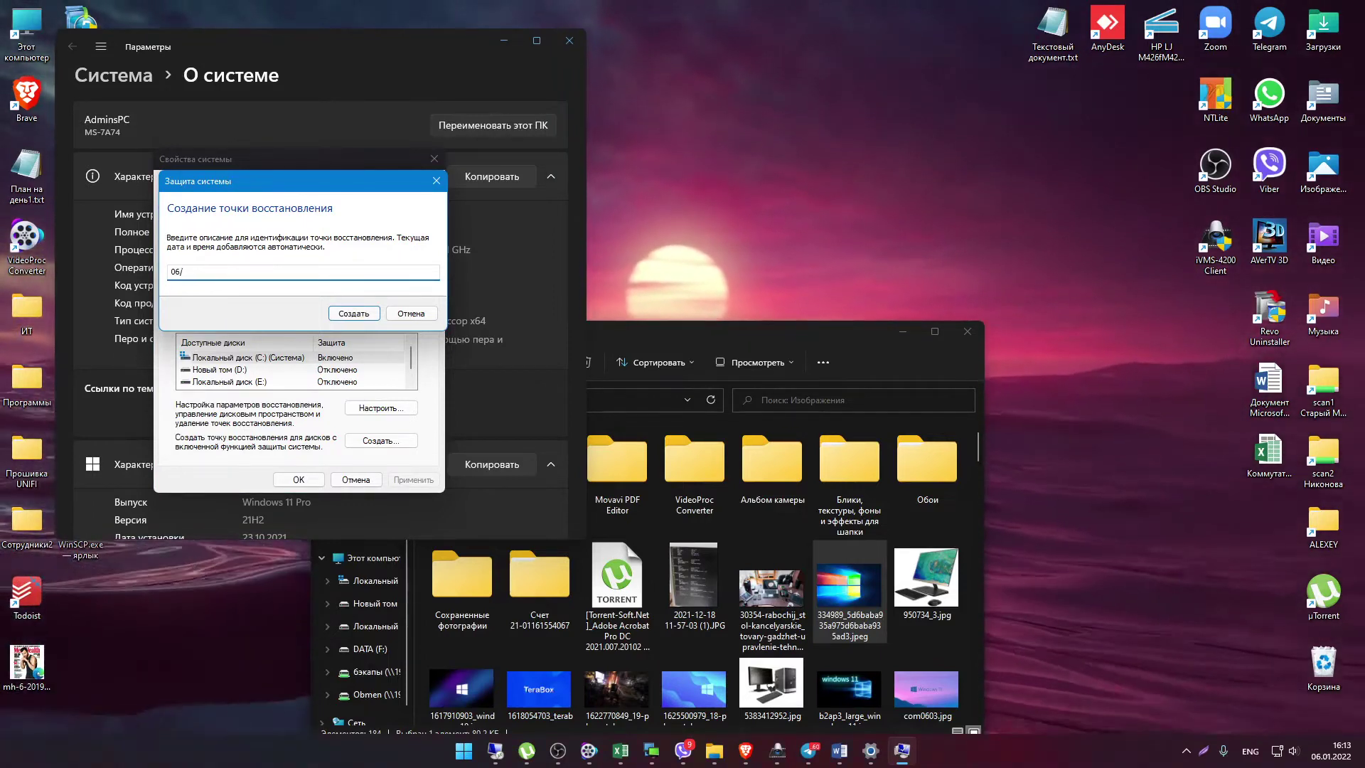
type(".01")
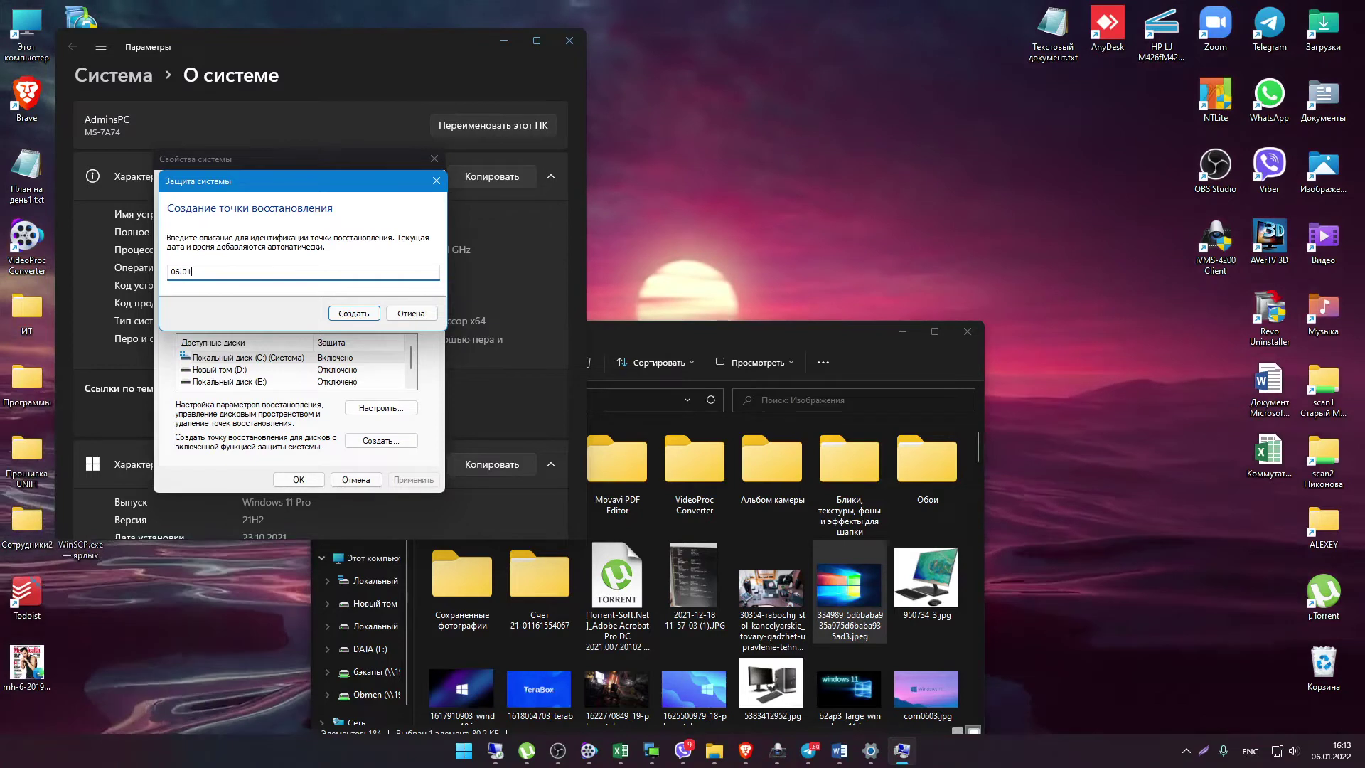
type(".2")
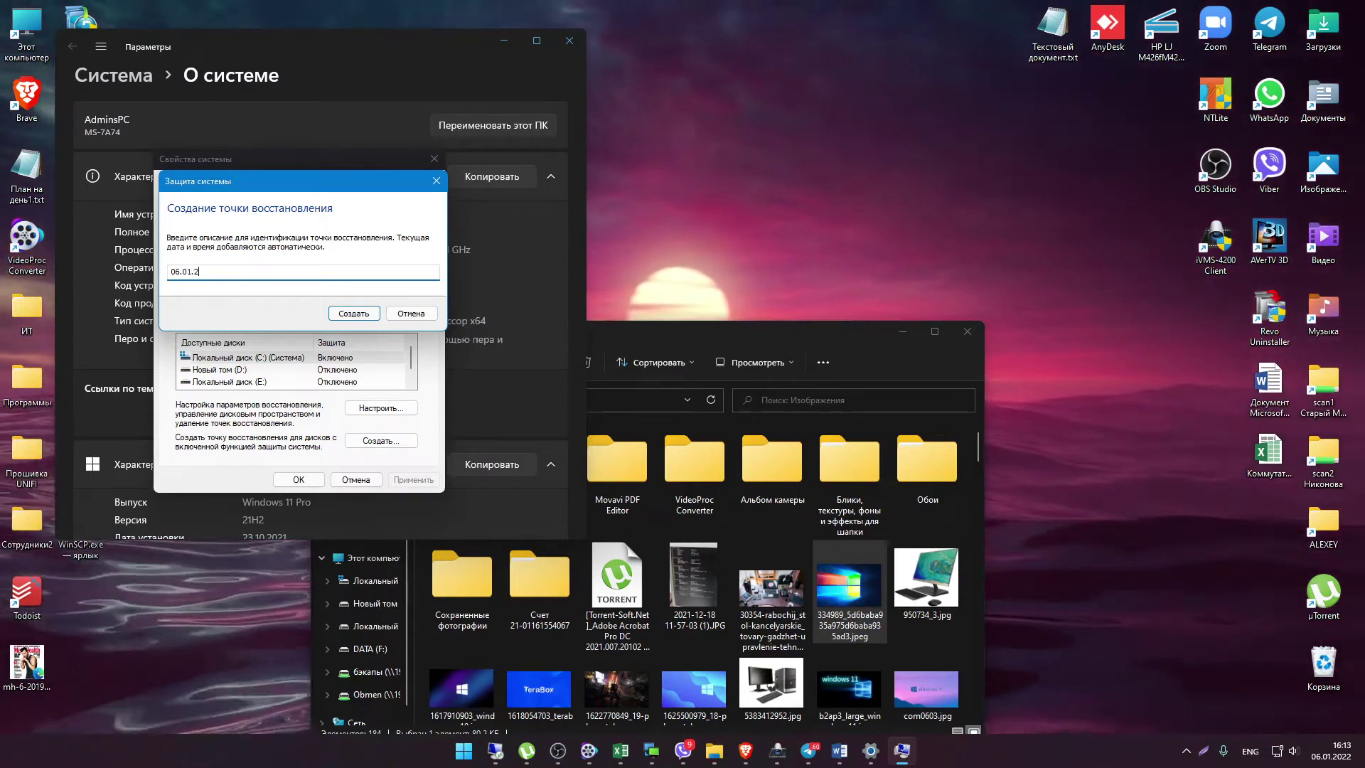
type("2")
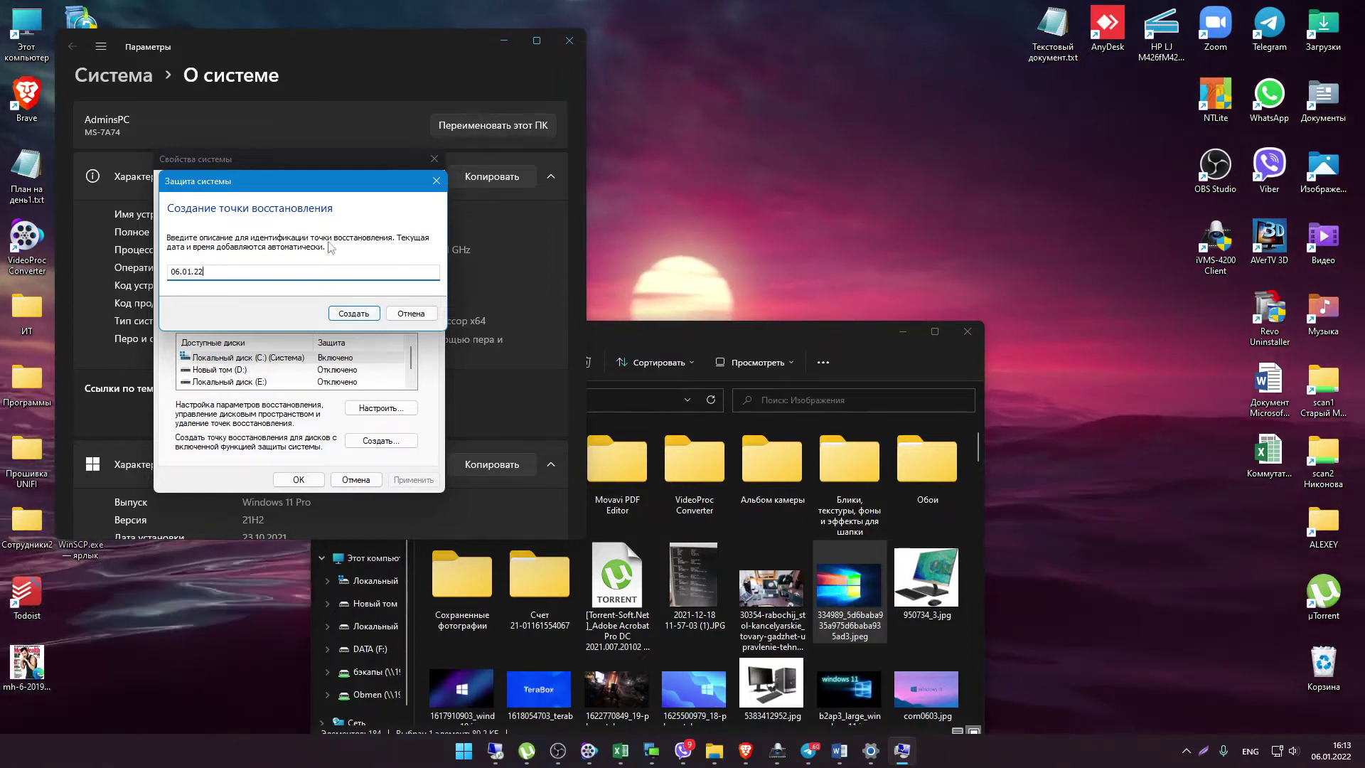
left_click(354, 314)
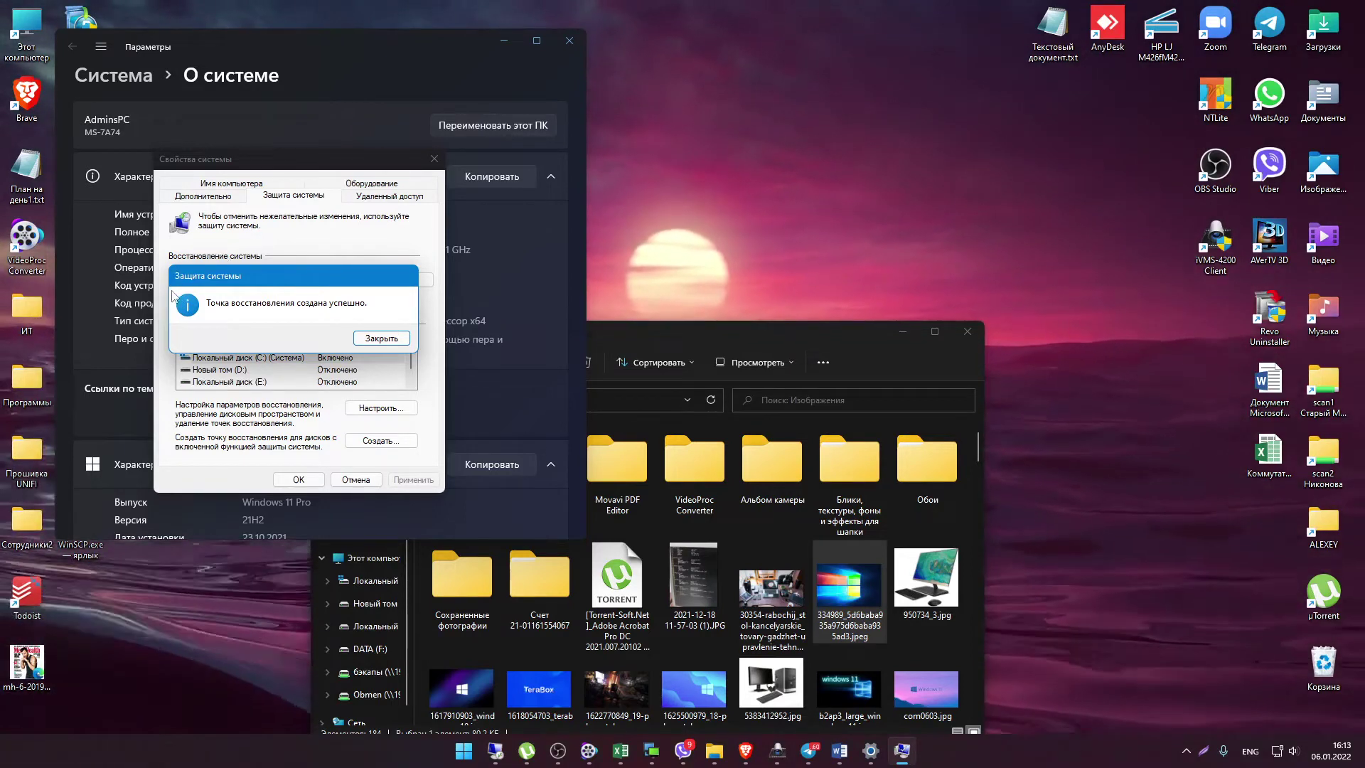
left_click(381, 338)
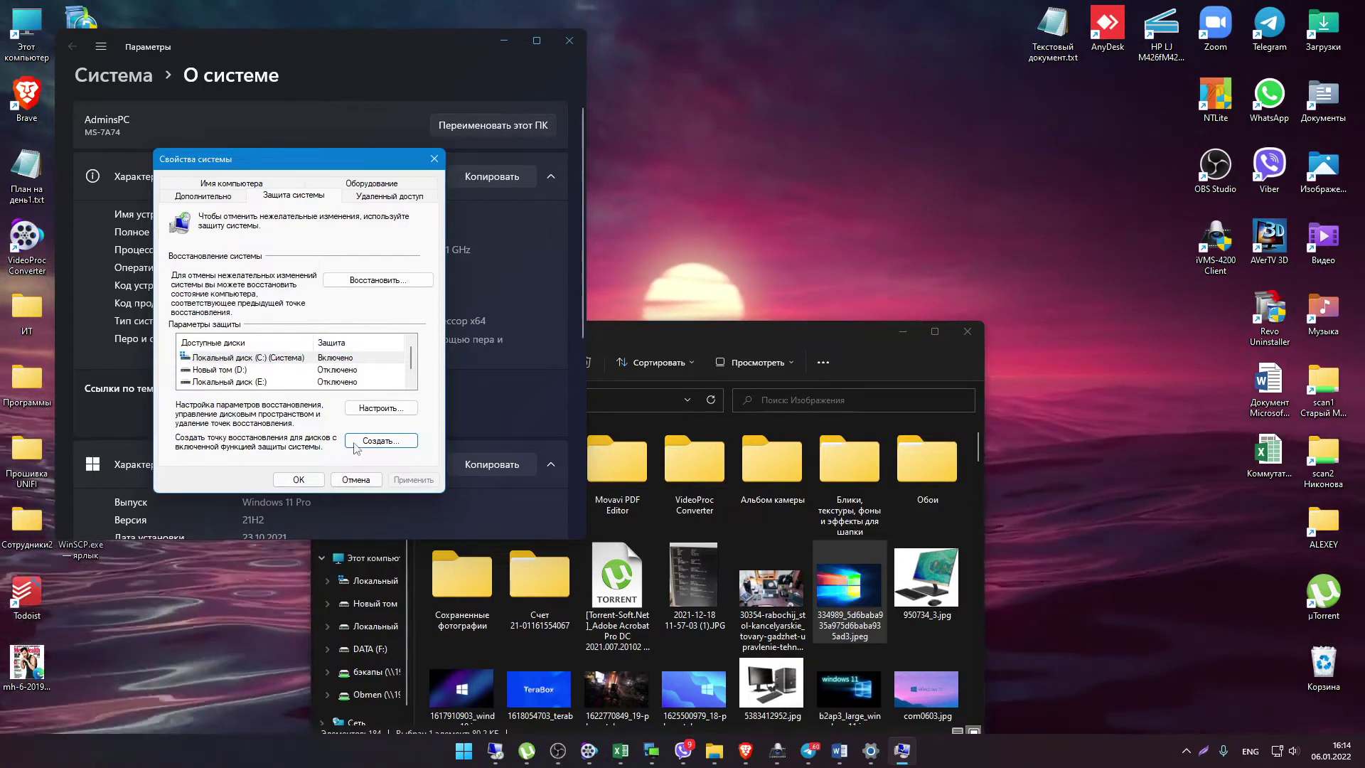
Close the system properties, the Settings window and the Изображения folder window
left_click(433, 159)
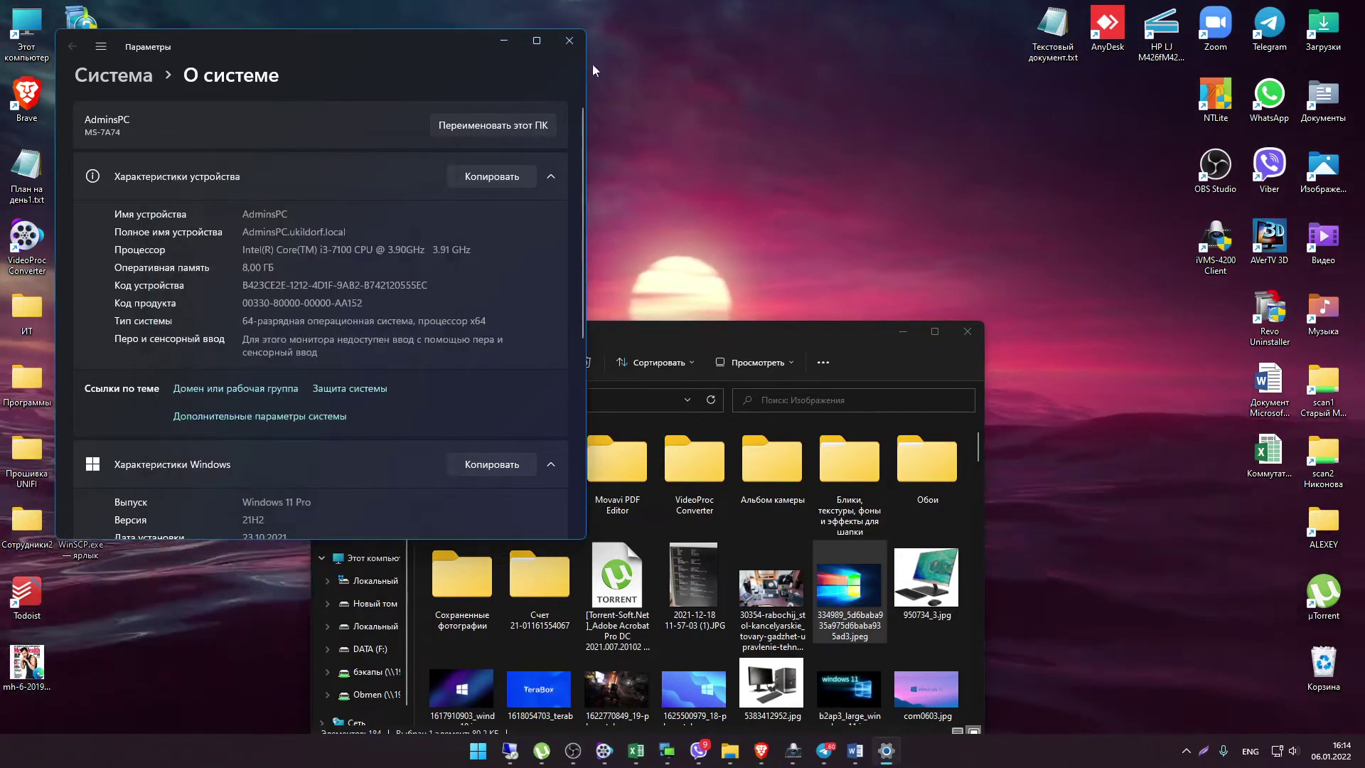
left_click(561, 42)
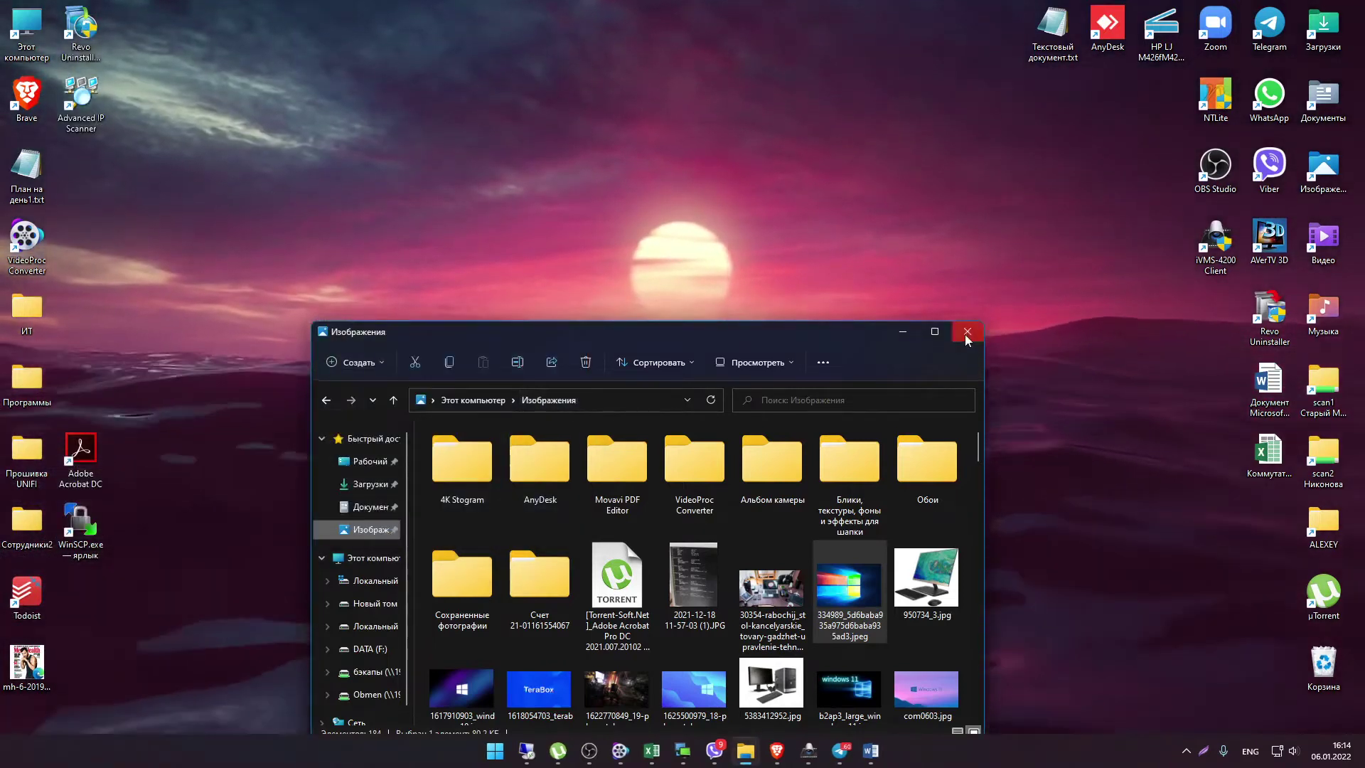
left_click(965, 334)
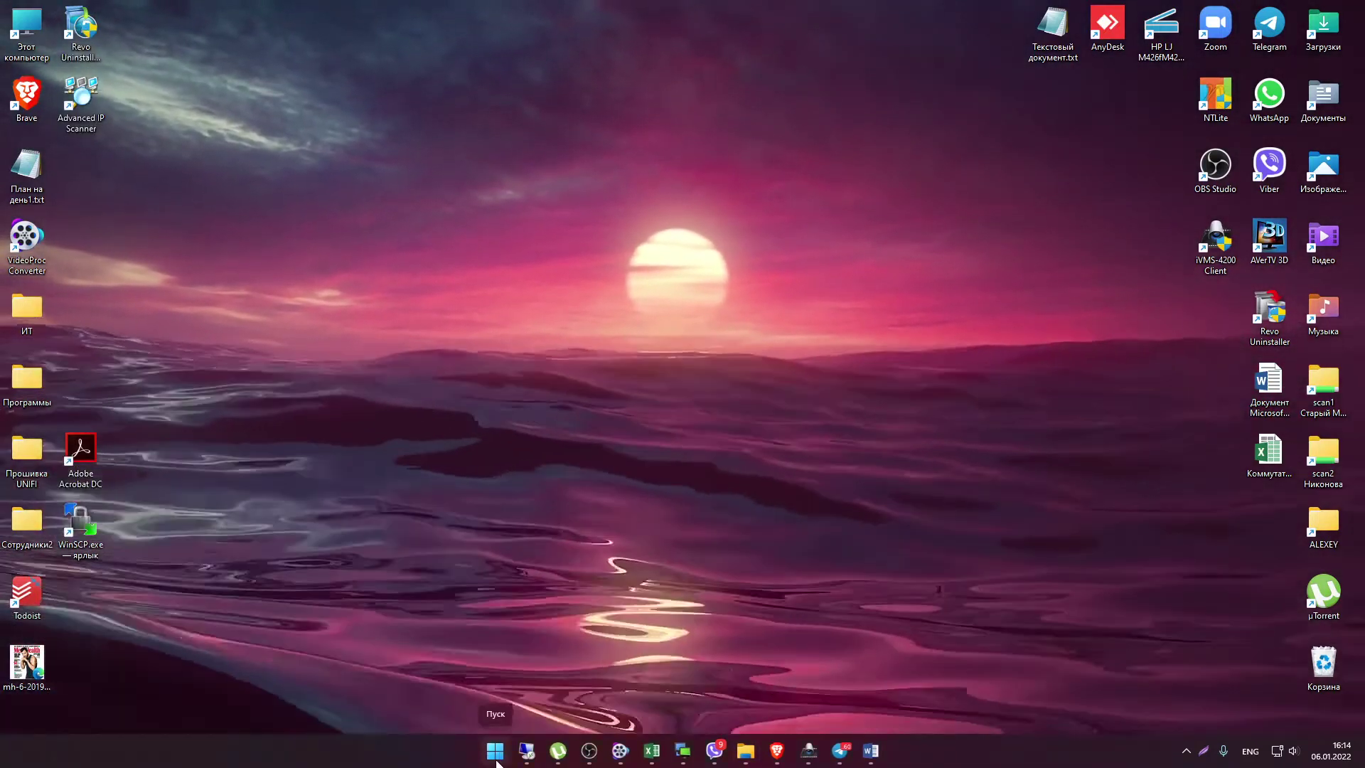
Run the command control to open the Control Panel
left_click(497, 760)
left_click(958, 280)
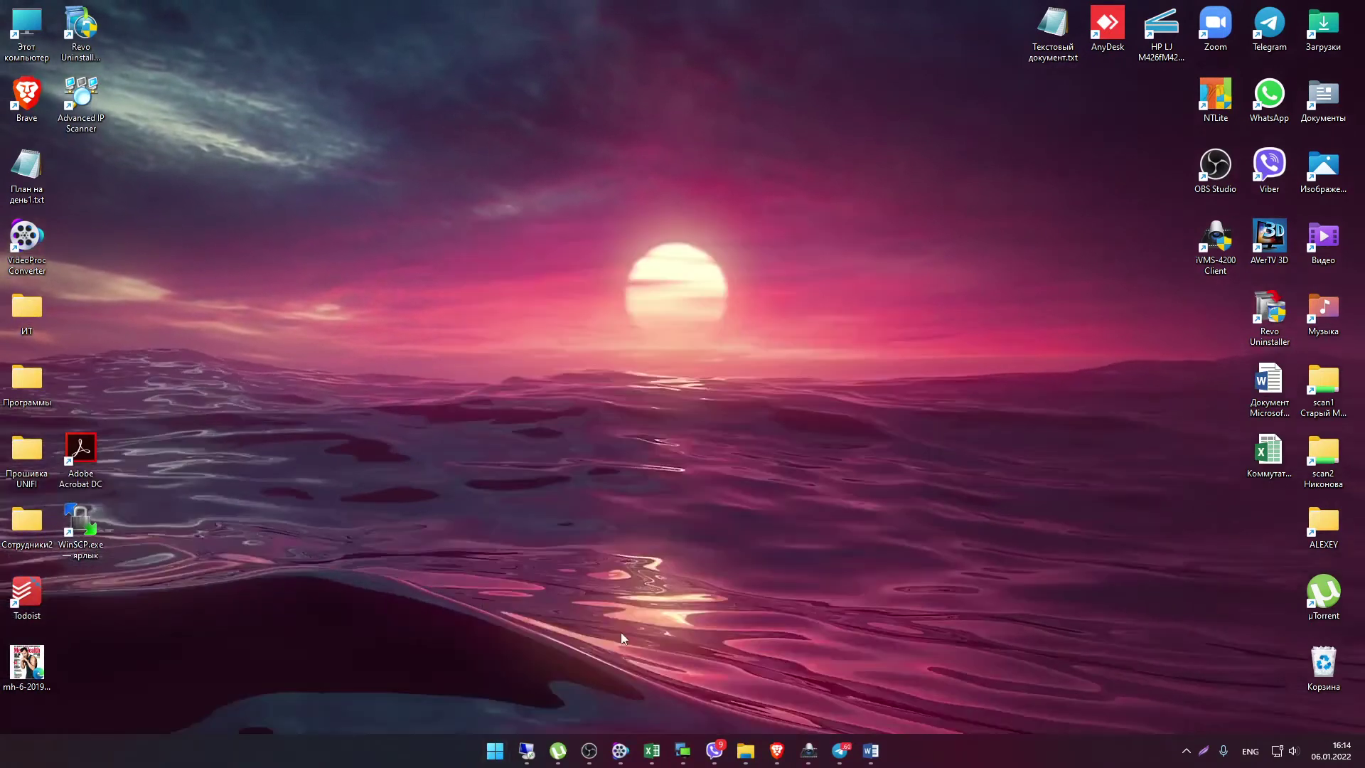
right_click(495, 750)
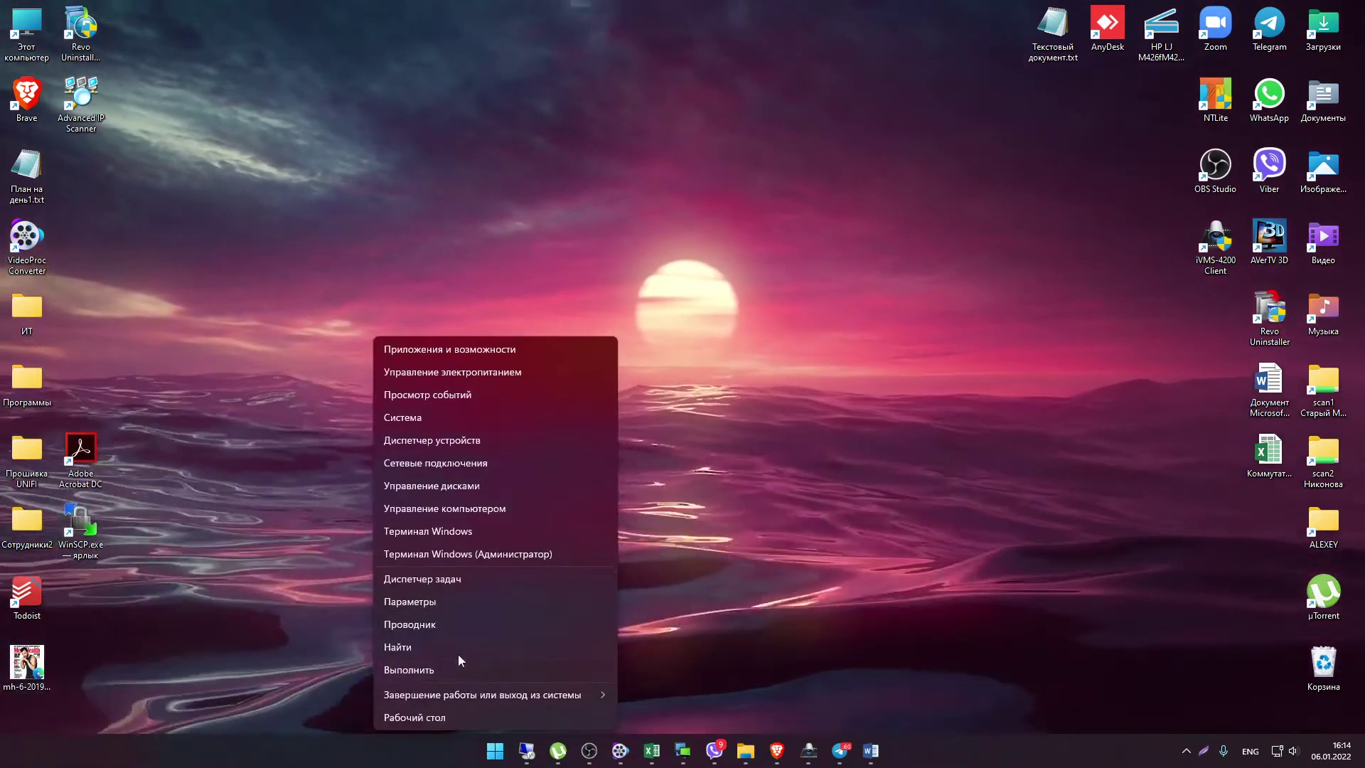
left_click(446, 666)
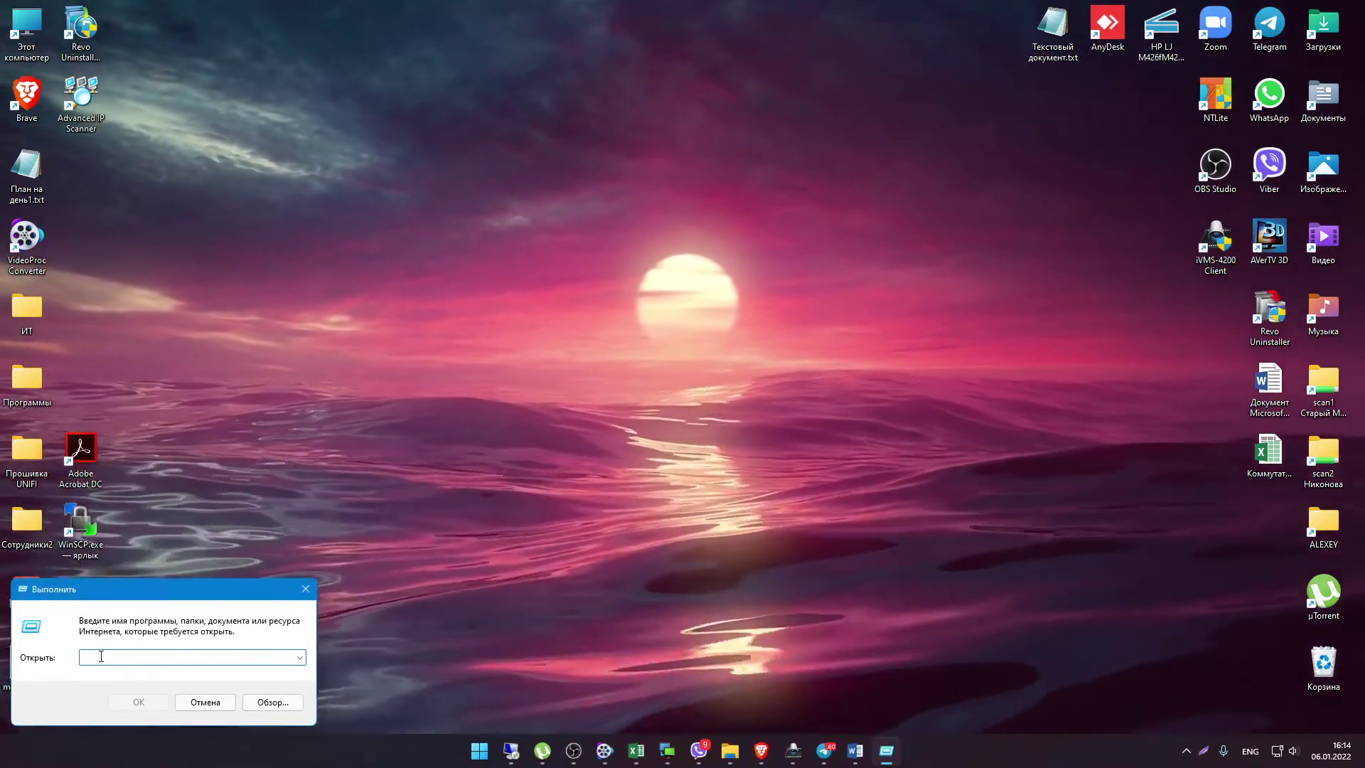
type("c")
key("BackSpace")
type("c")
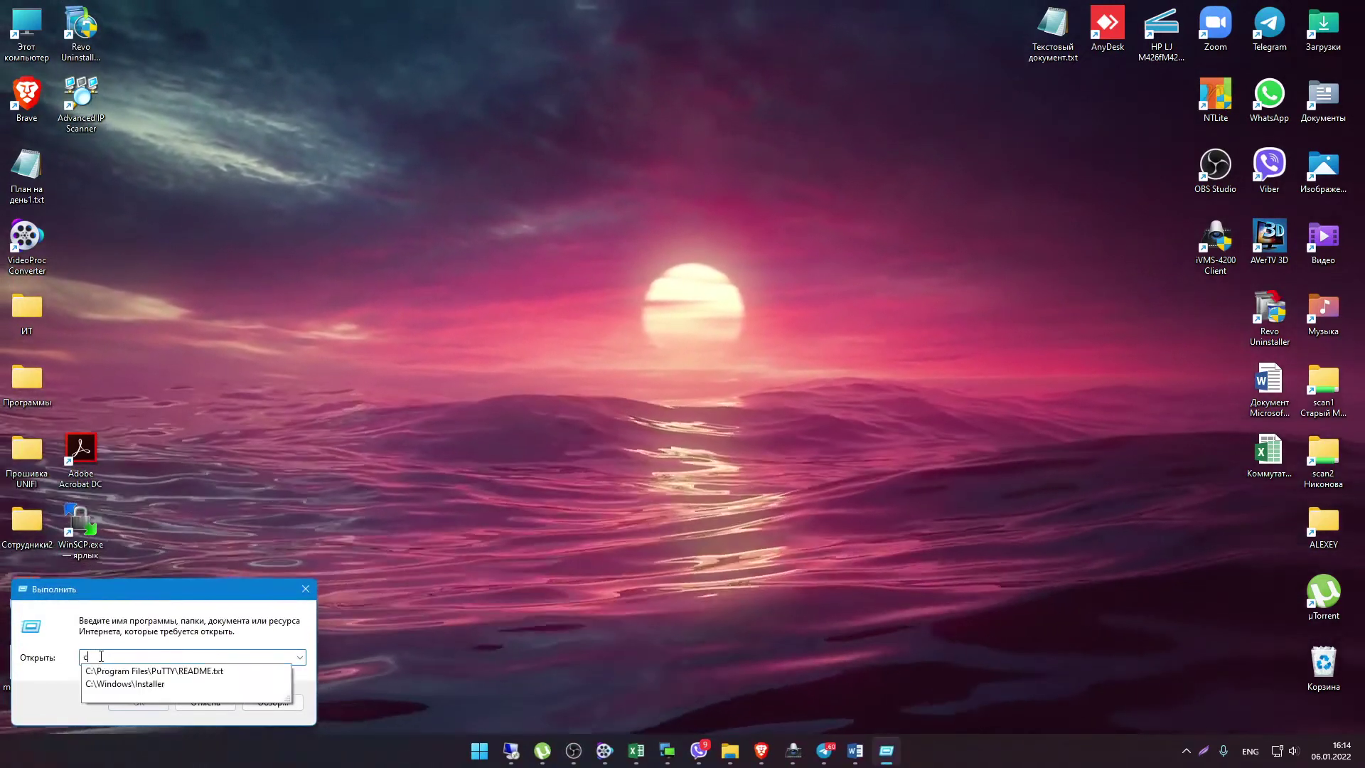
type("on")
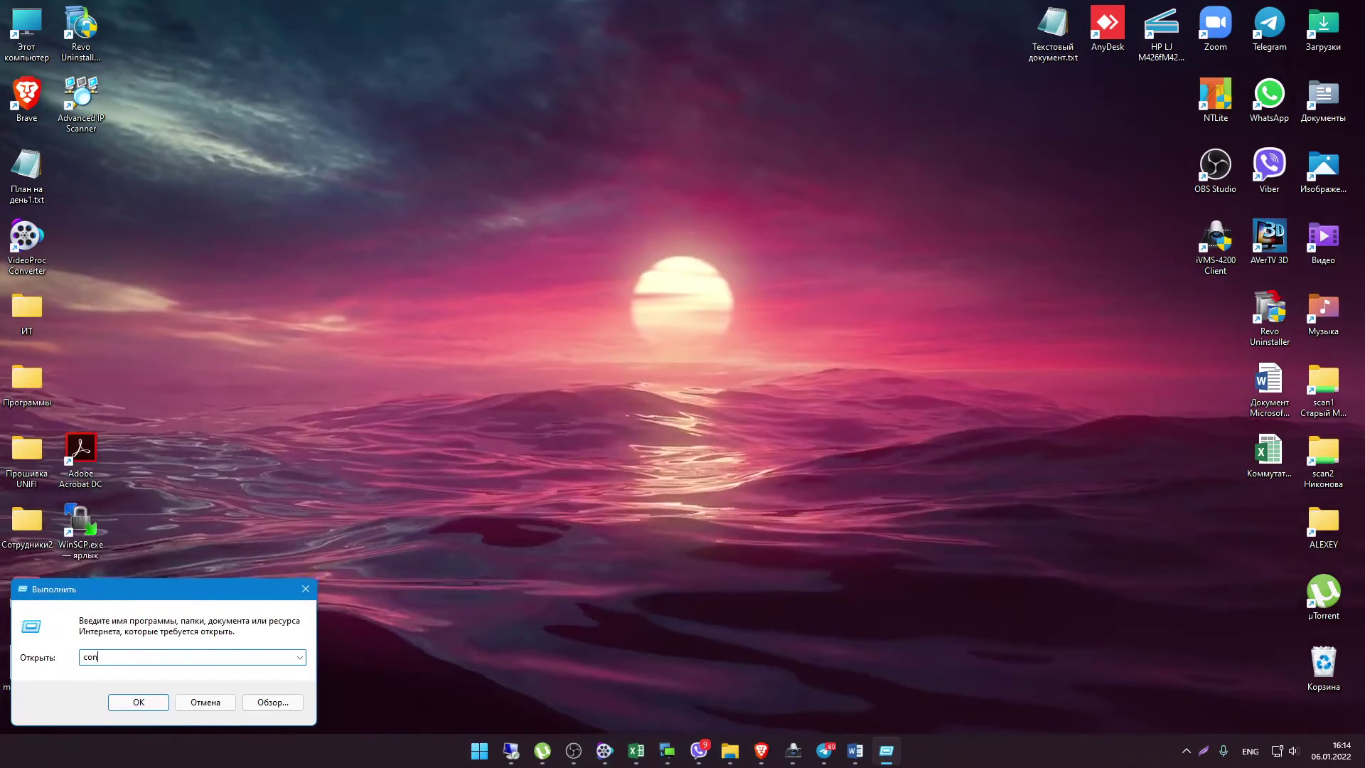
type("trol")
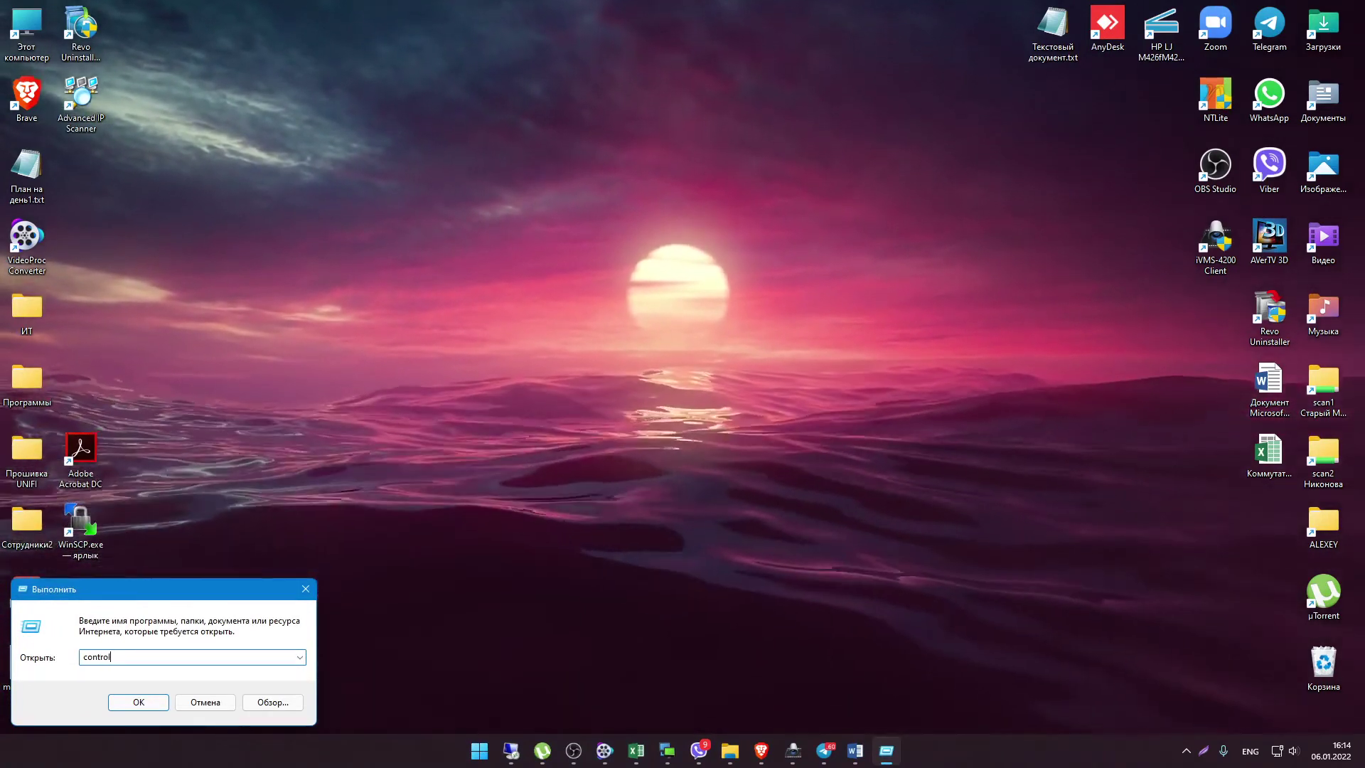
key("Return")
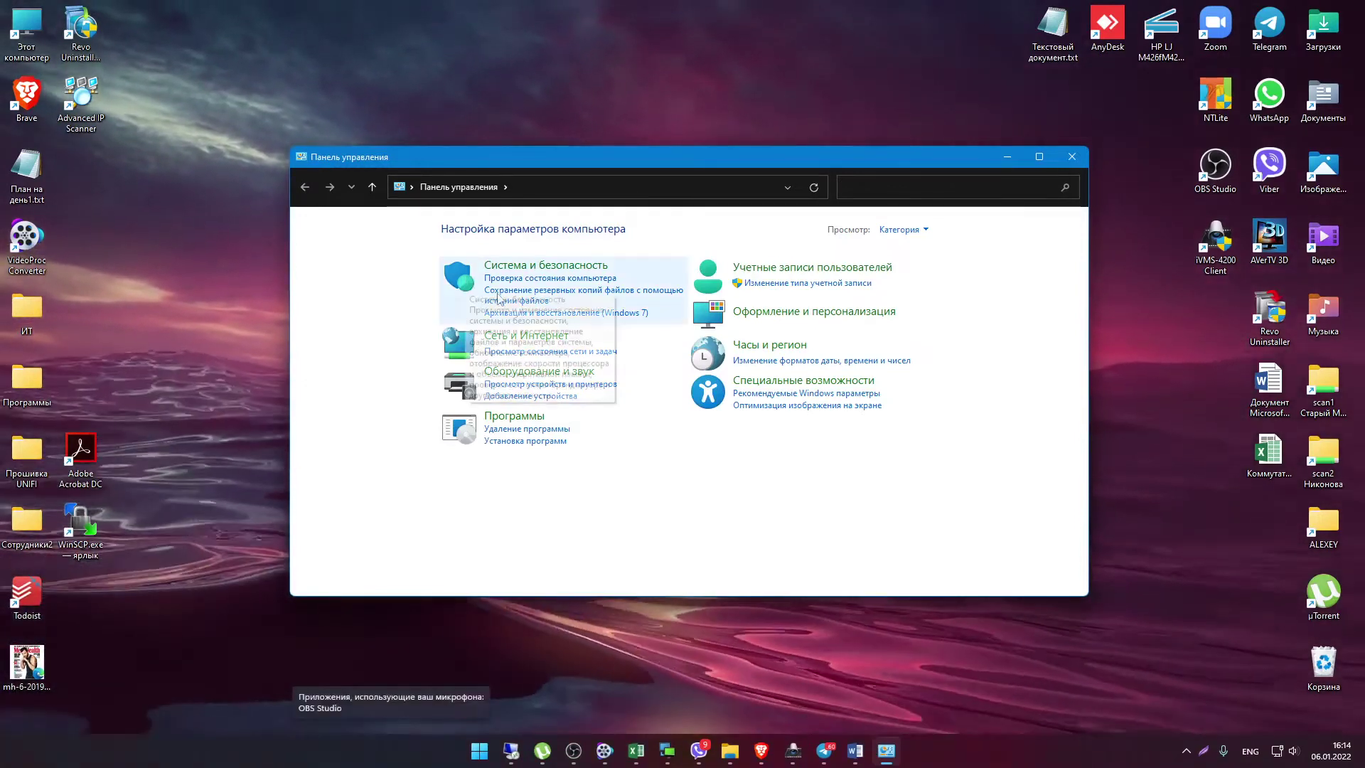
Display the Control Panel items as large icons (Крупные значки) and open Восстановление
left_click(906, 230)
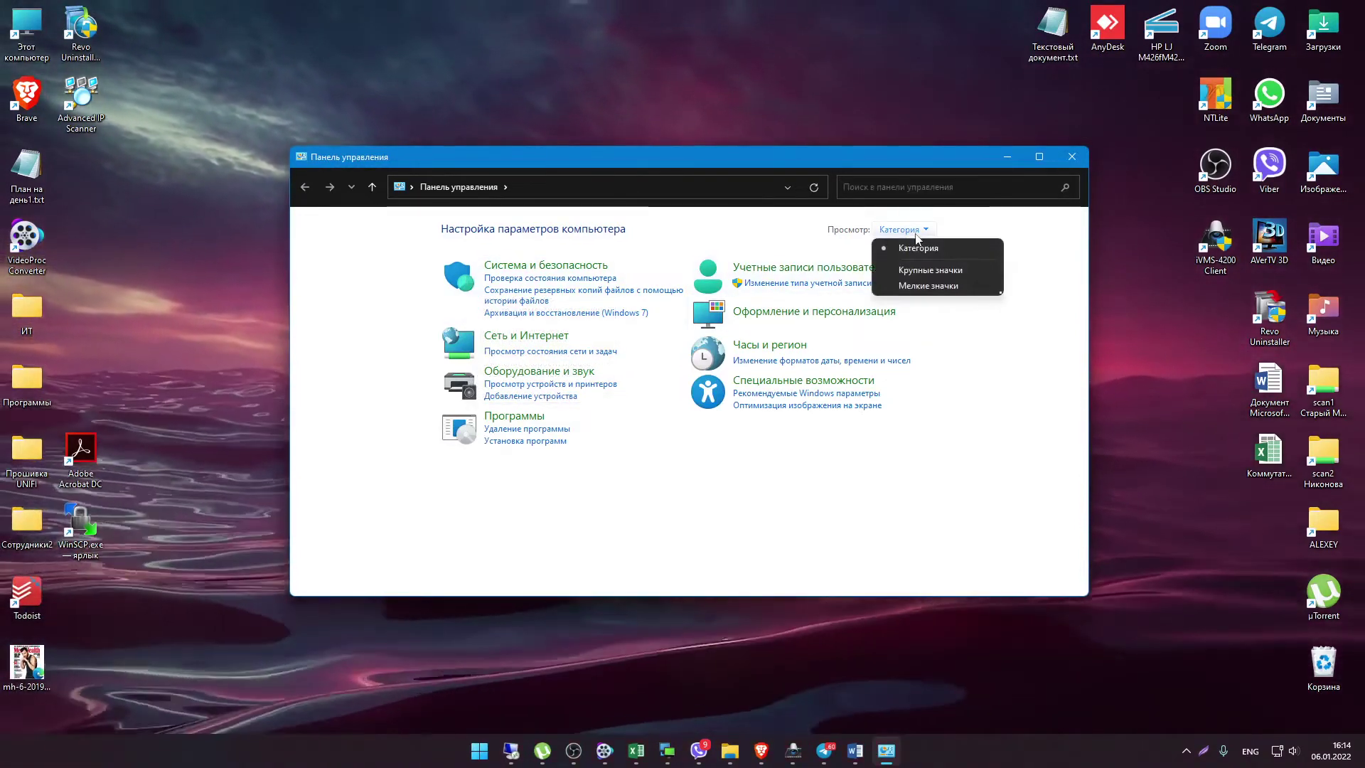
left_click(922, 270)
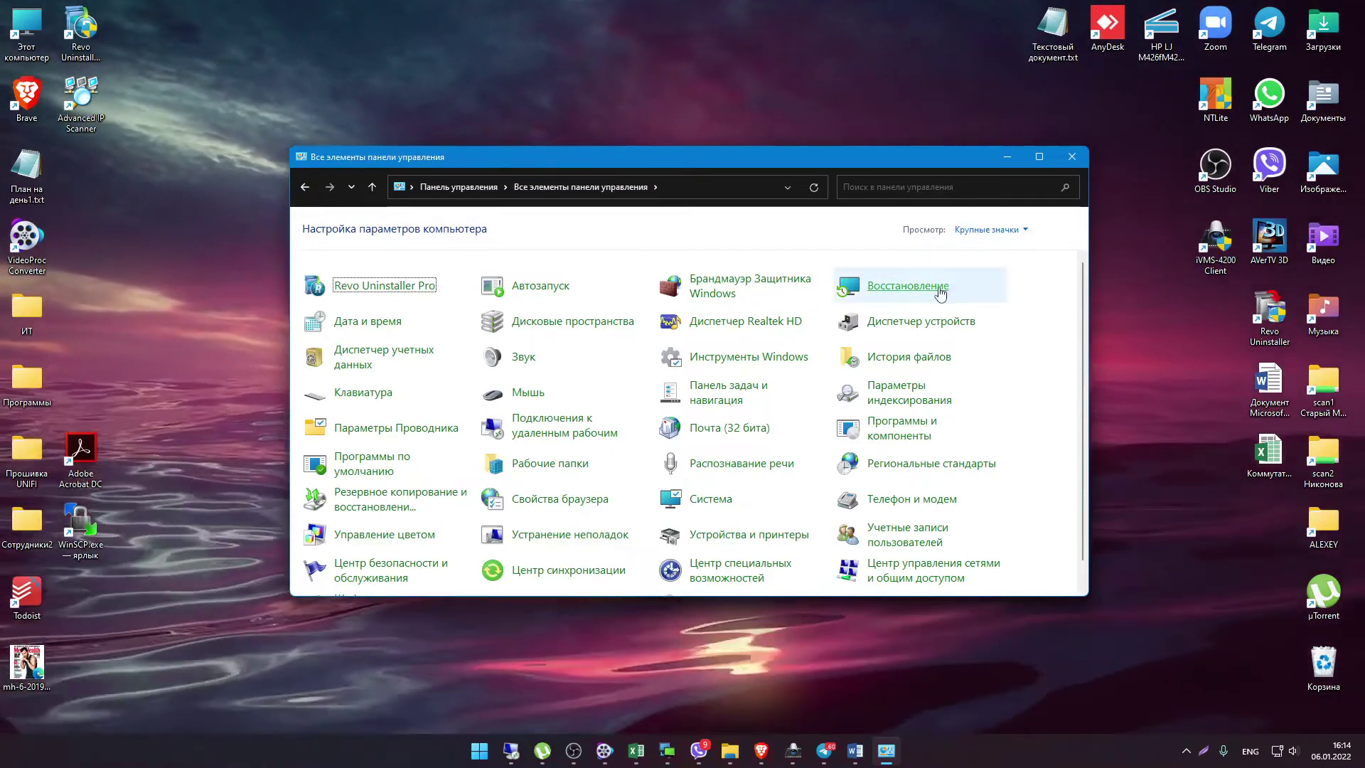
left_click(940, 293)
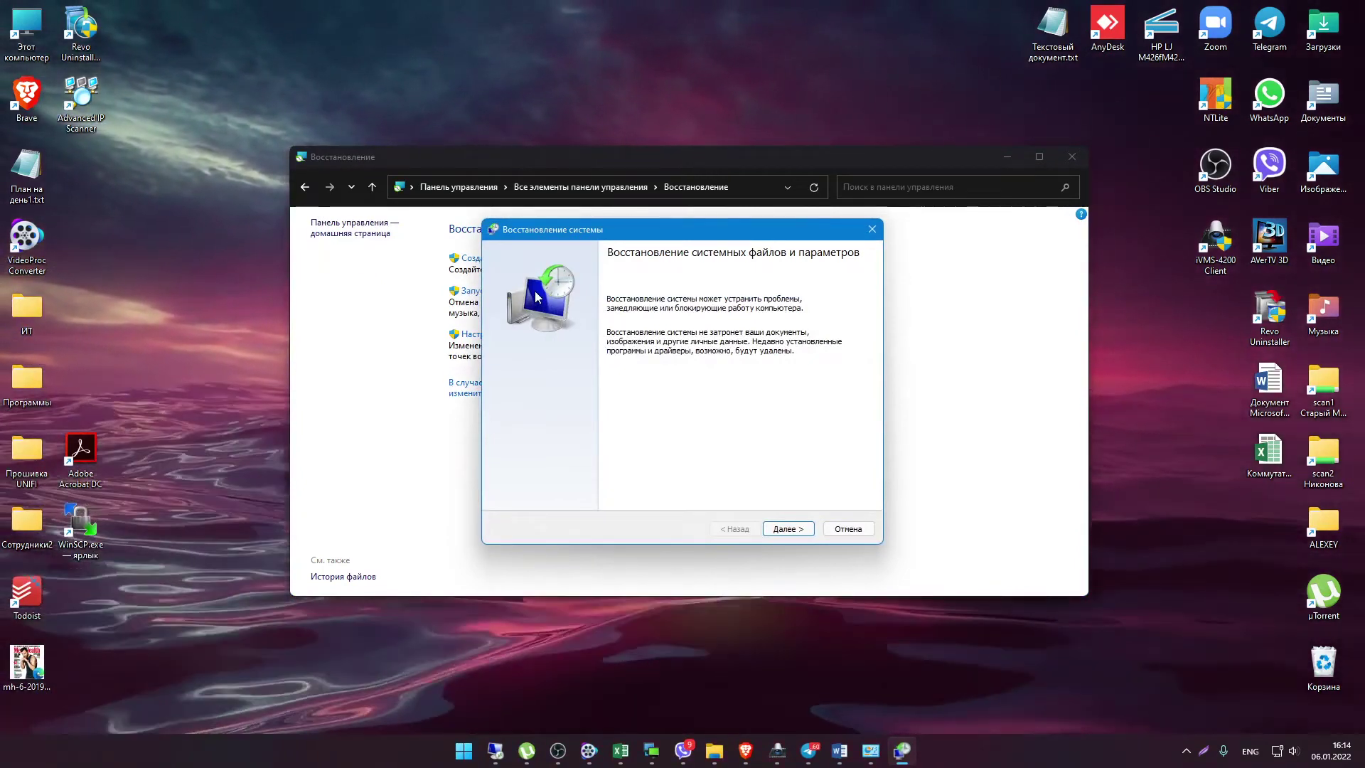
Go through System Restore with restore point 06.01.22 up to its confirmation page, close the wizard without restoring, and minimize the Восстановление window
left_click(792, 530)
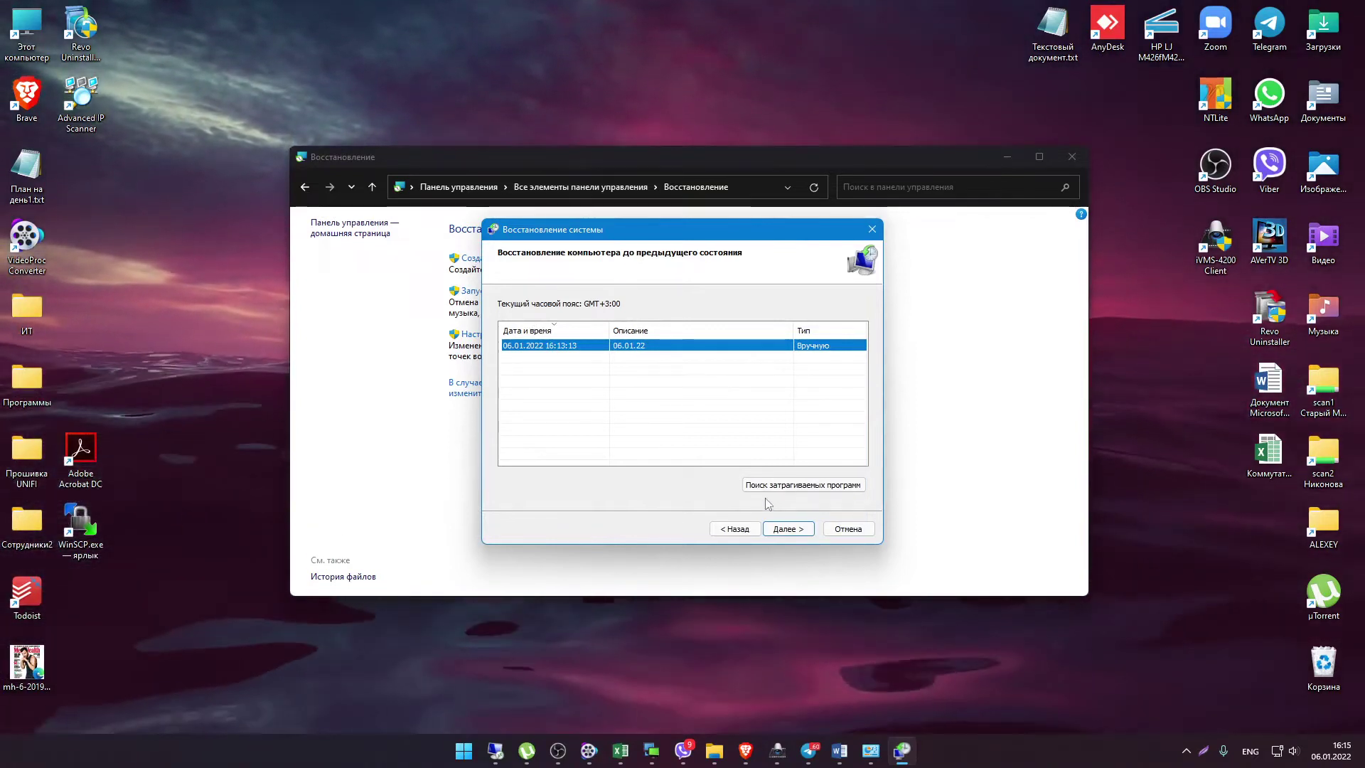
left_click(777, 531)
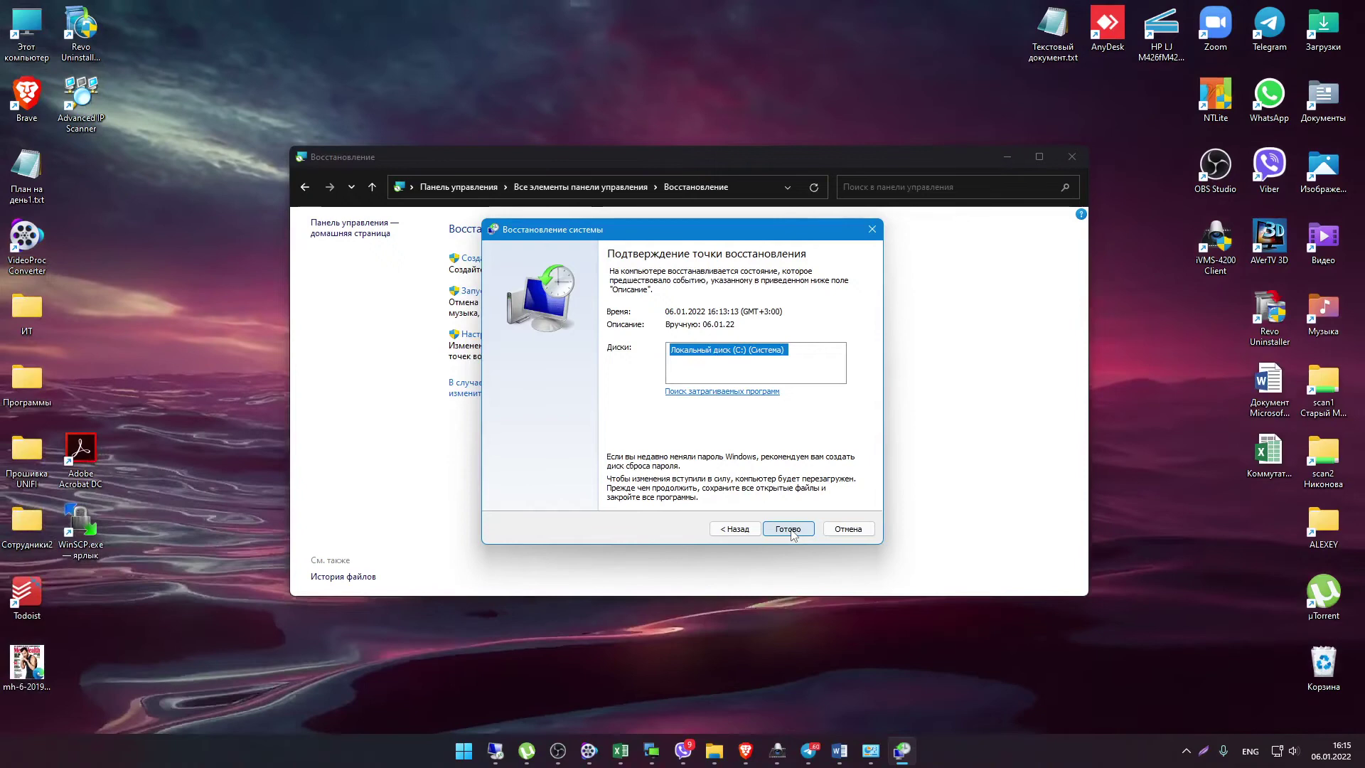
left_click(872, 230)
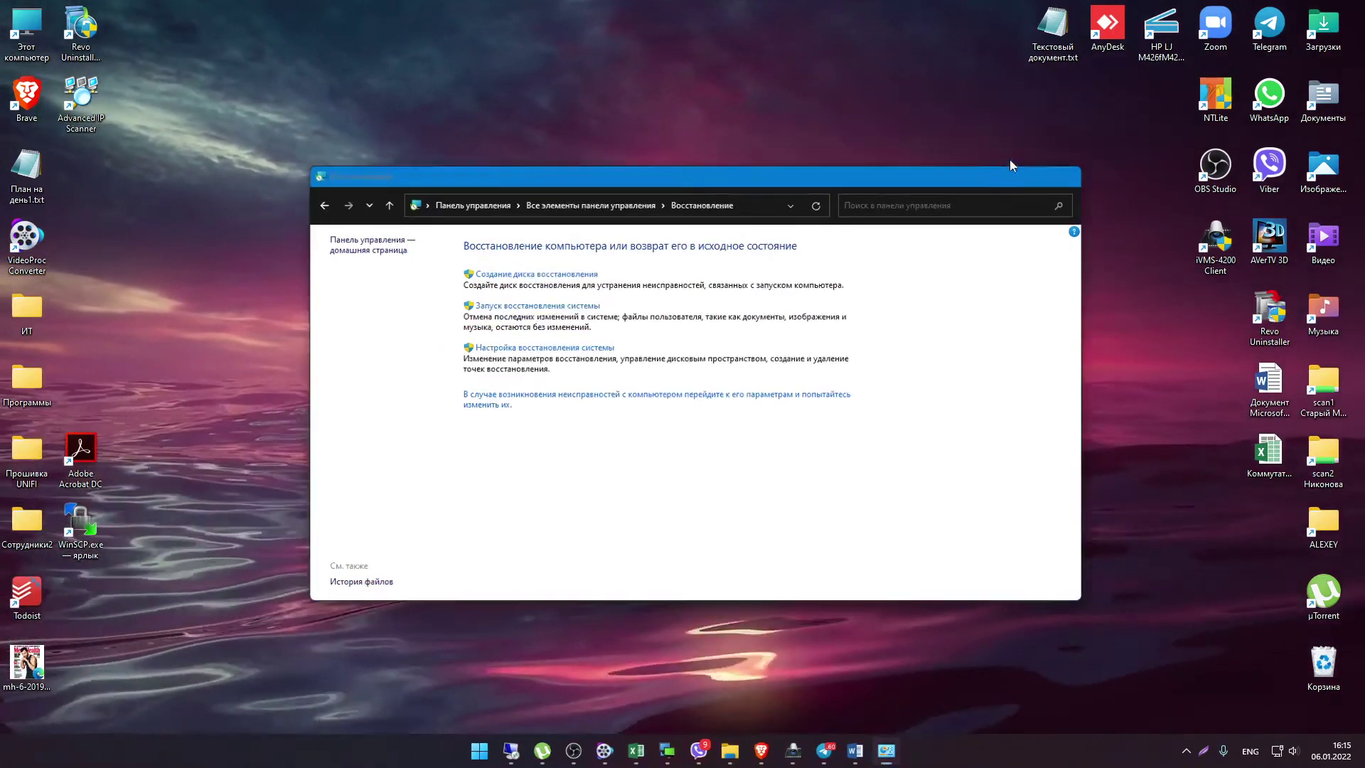
left_click(1009, 158)
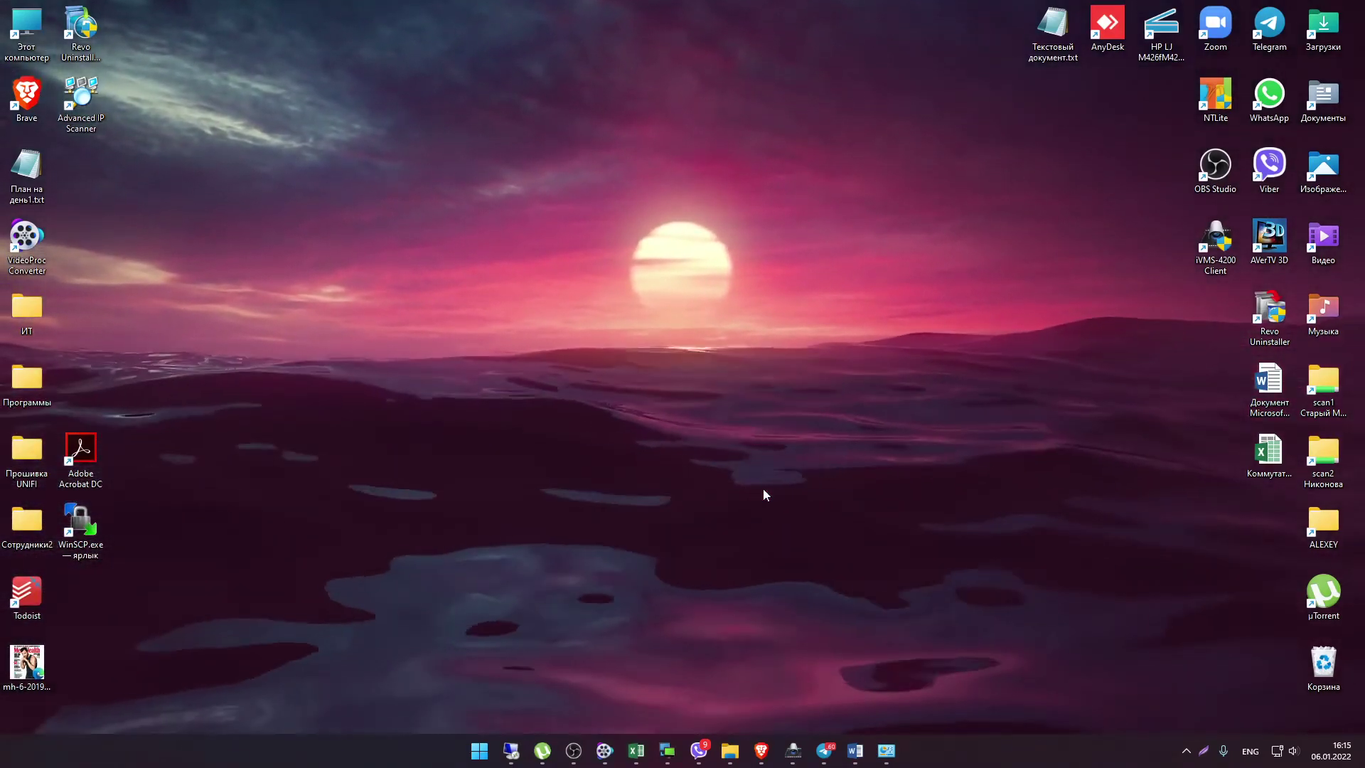
Bring back the Восстановление window, launch System Restore, select restore point 06.01.22 and proceed to its confirmation page
left_click(888, 754)
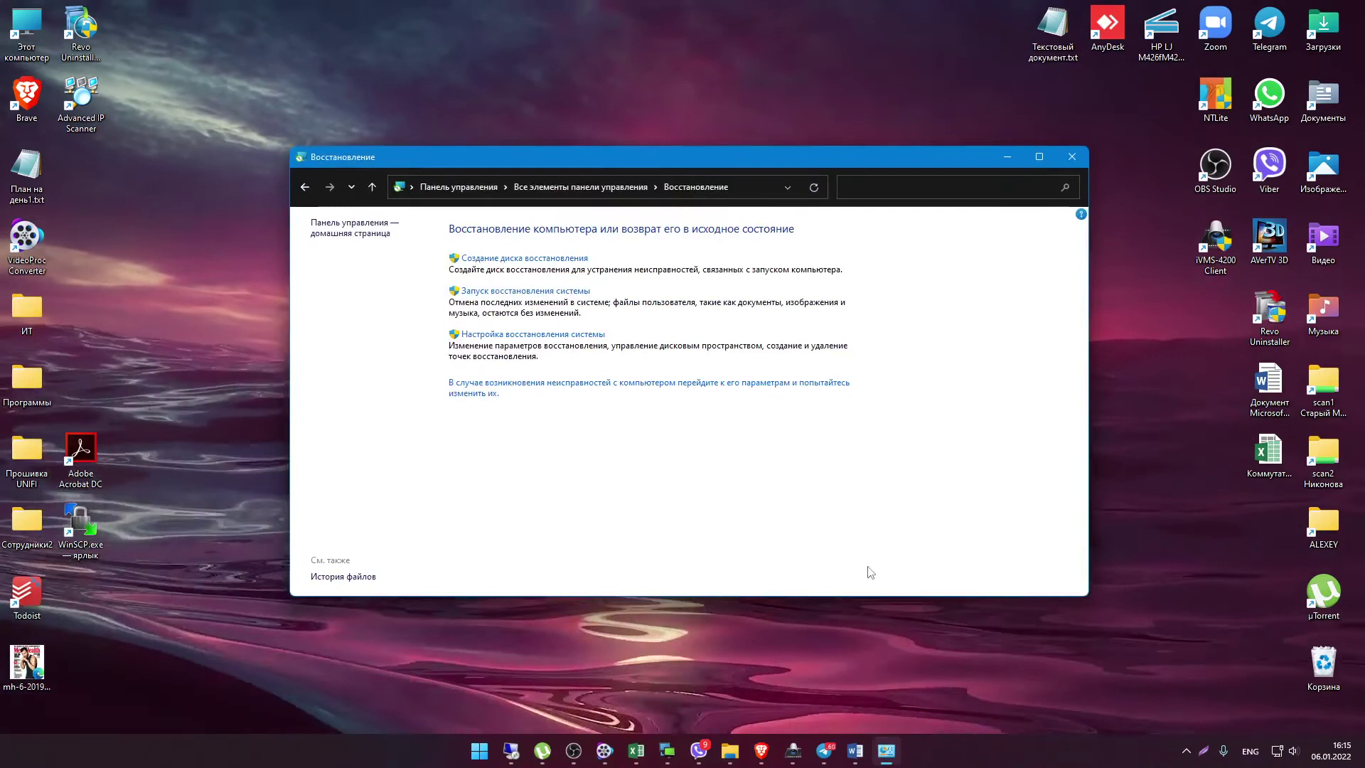
left_click(501, 290)
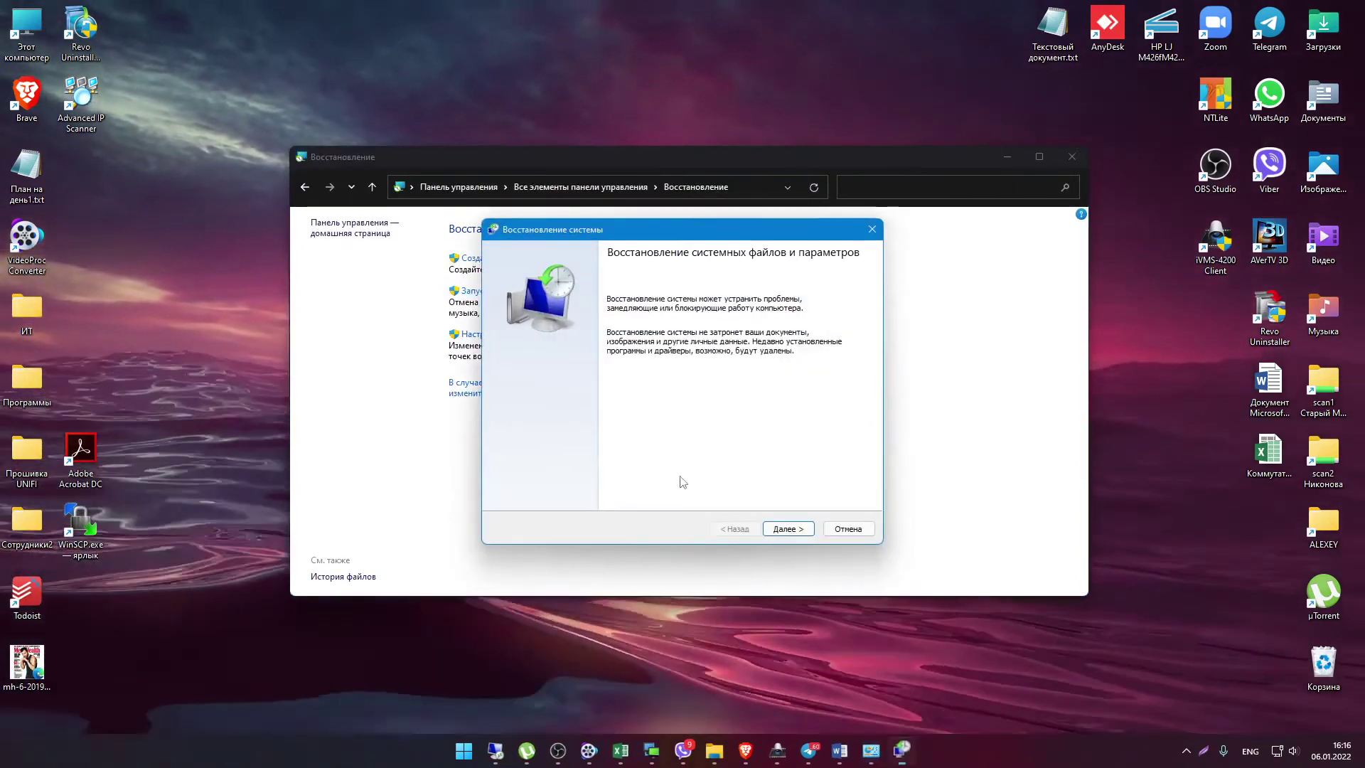
key("Return")
left_click(677, 346)
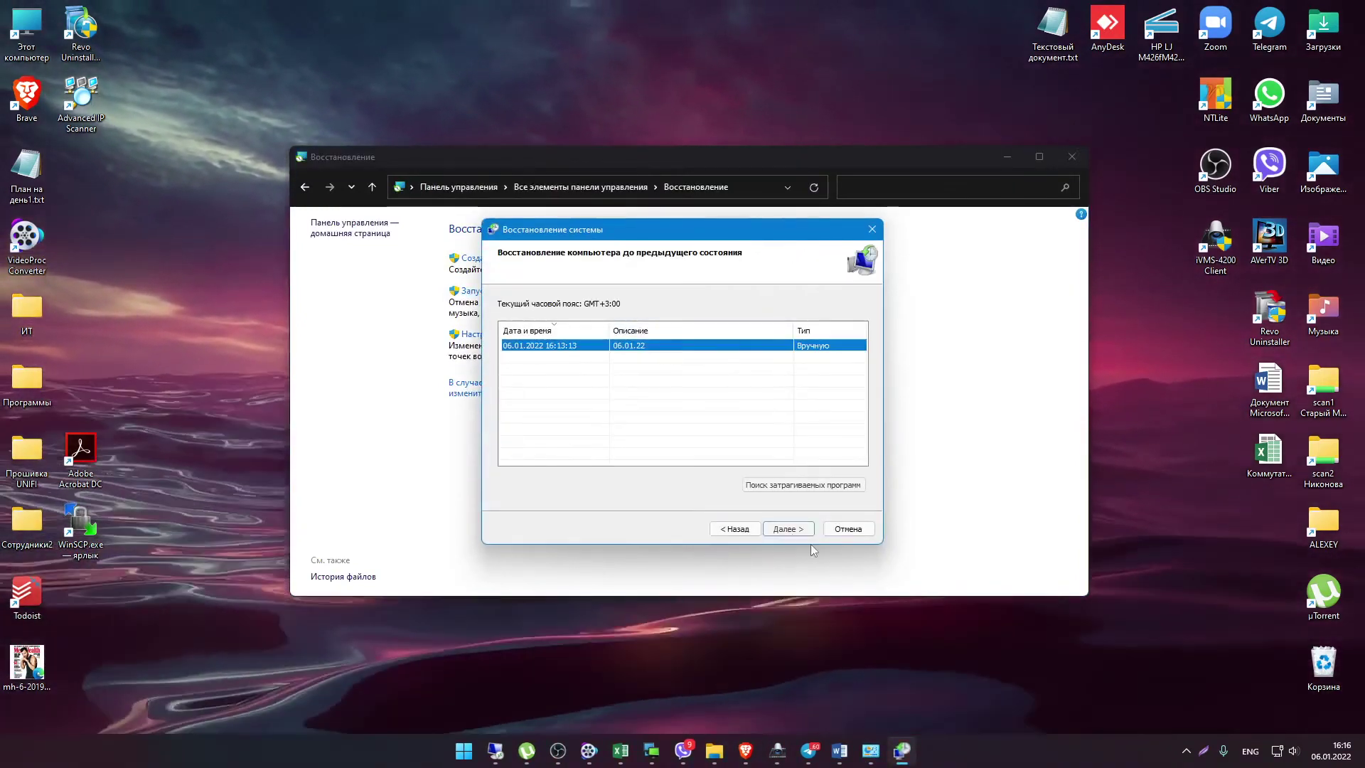
left_click(799, 534)
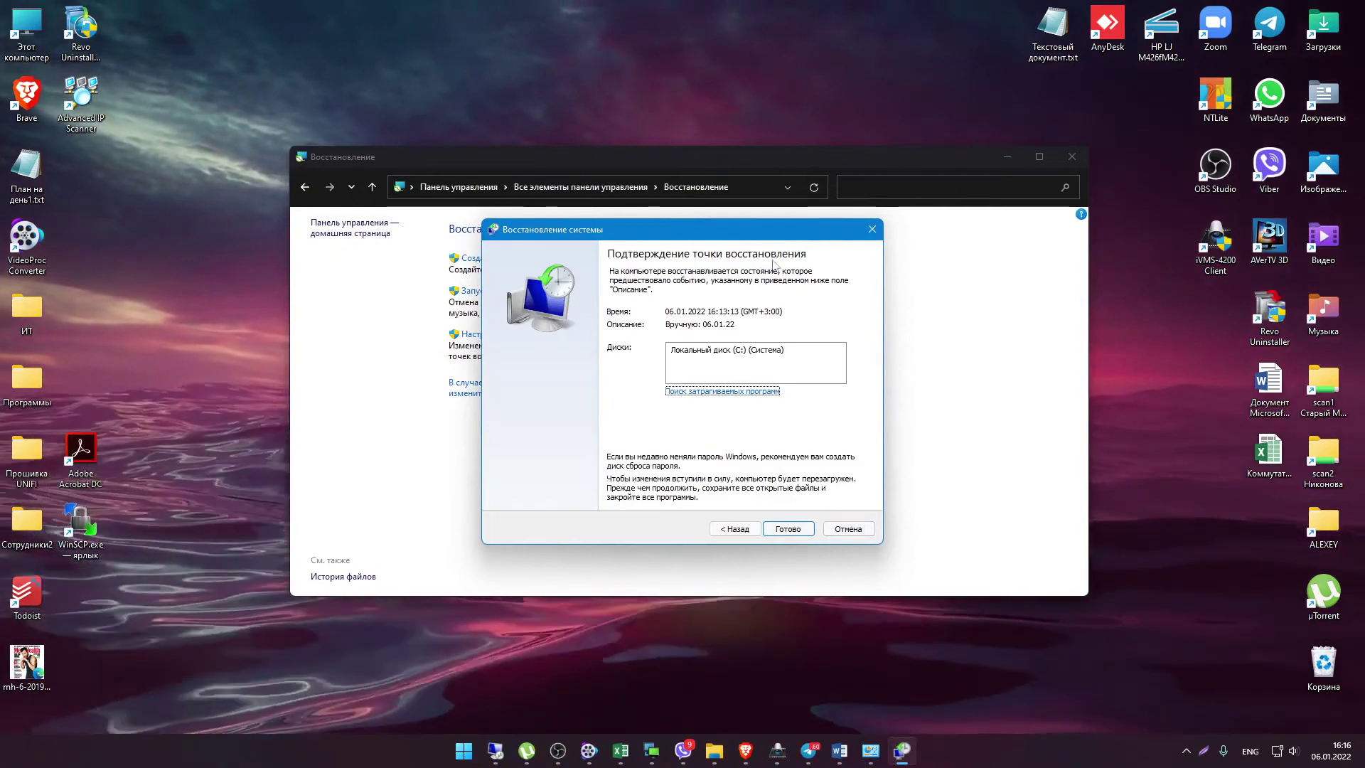